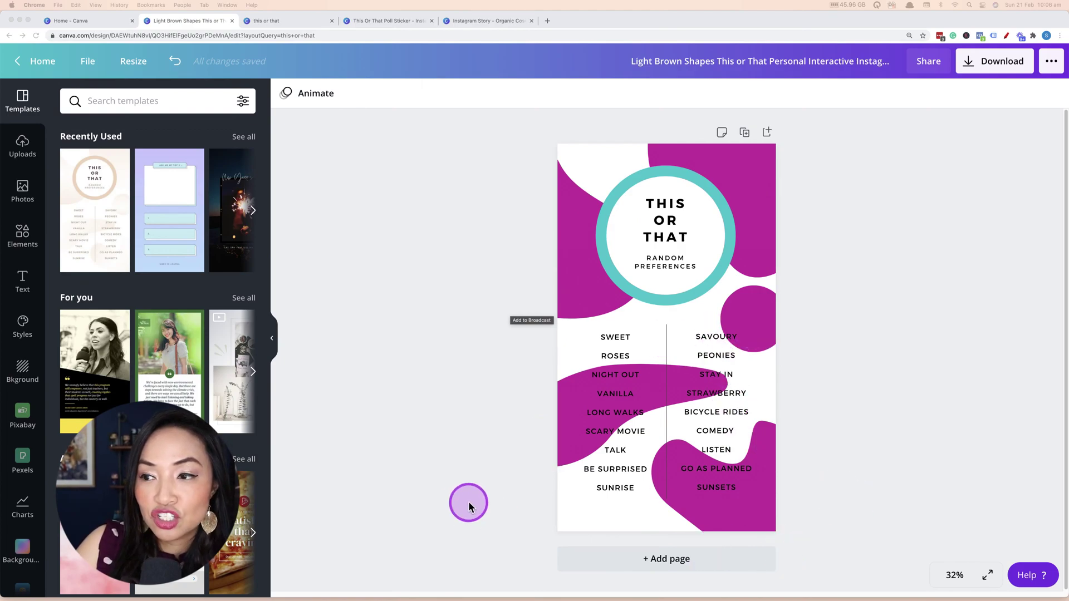
Step: Look over the search results, coffee-or-tea poll and Toner or Mask story tabs, then return to Canva home
left_click(276, 22)
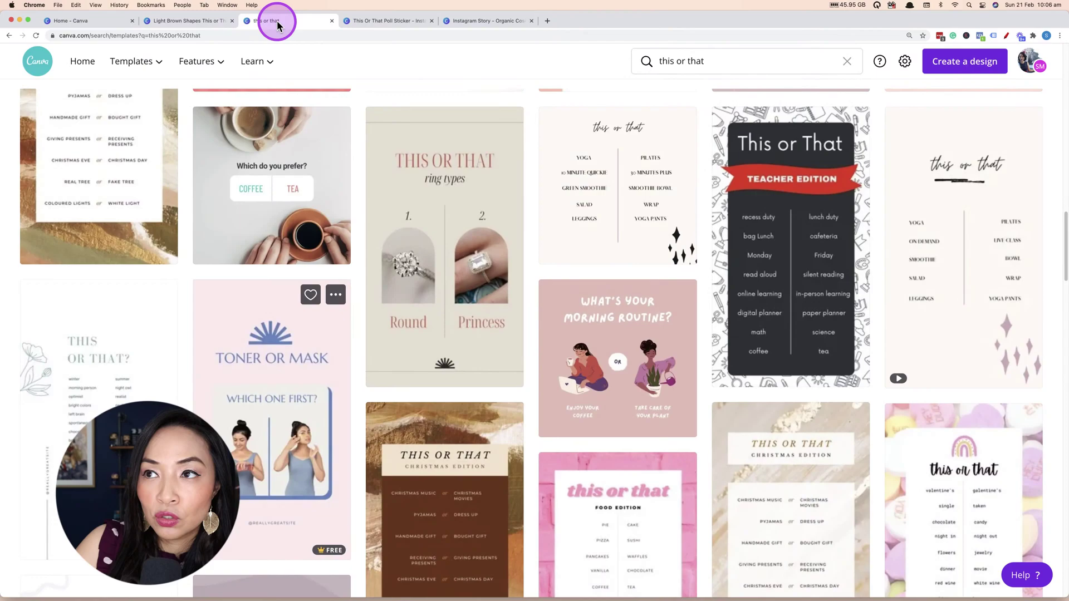
left_click(369, 20)
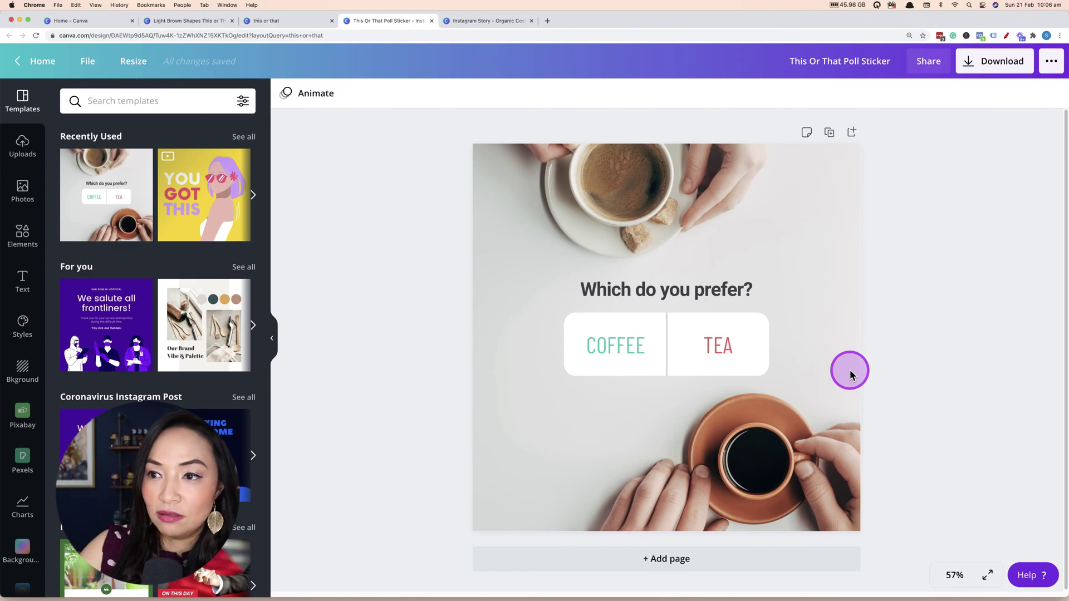
left_click(503, 23)
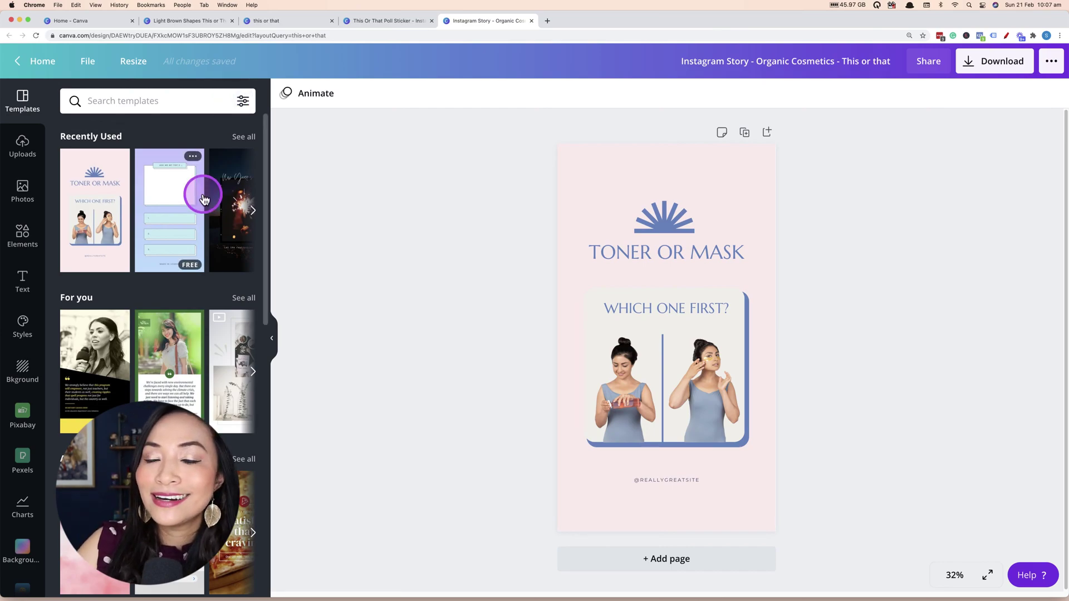
left_click(93, 23)
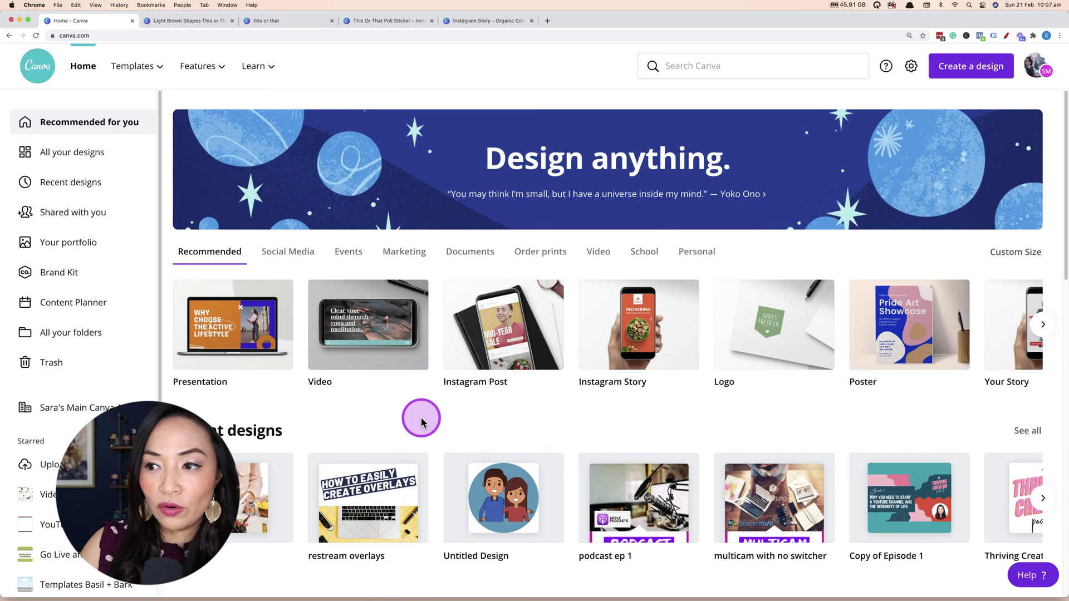
Step: Rerun the recent 'this or that' template search from the Search Canva box
left_click(709, 69)
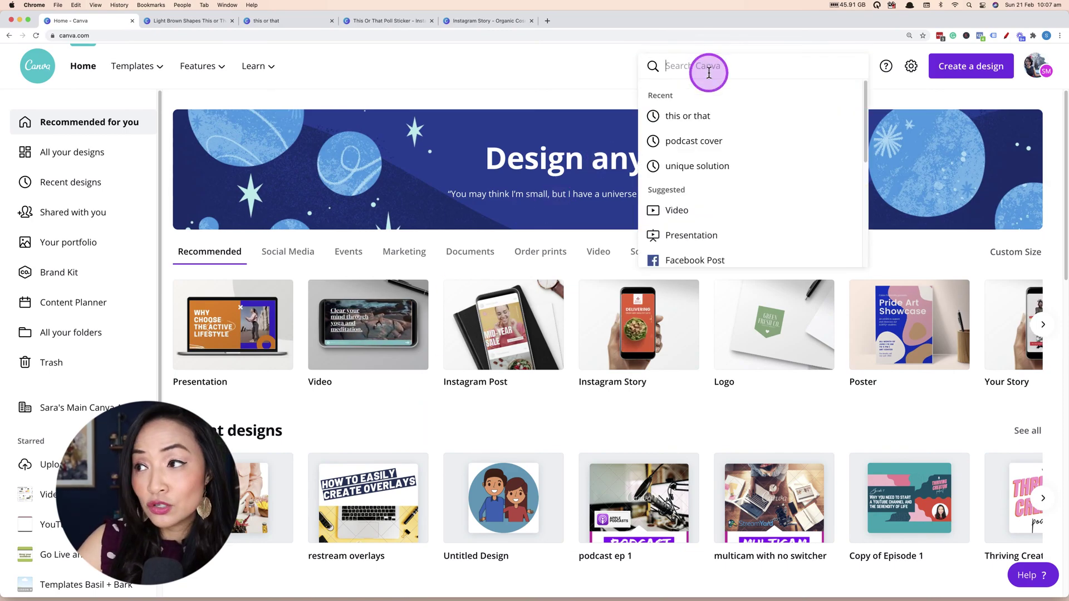
left_click(787, 117)
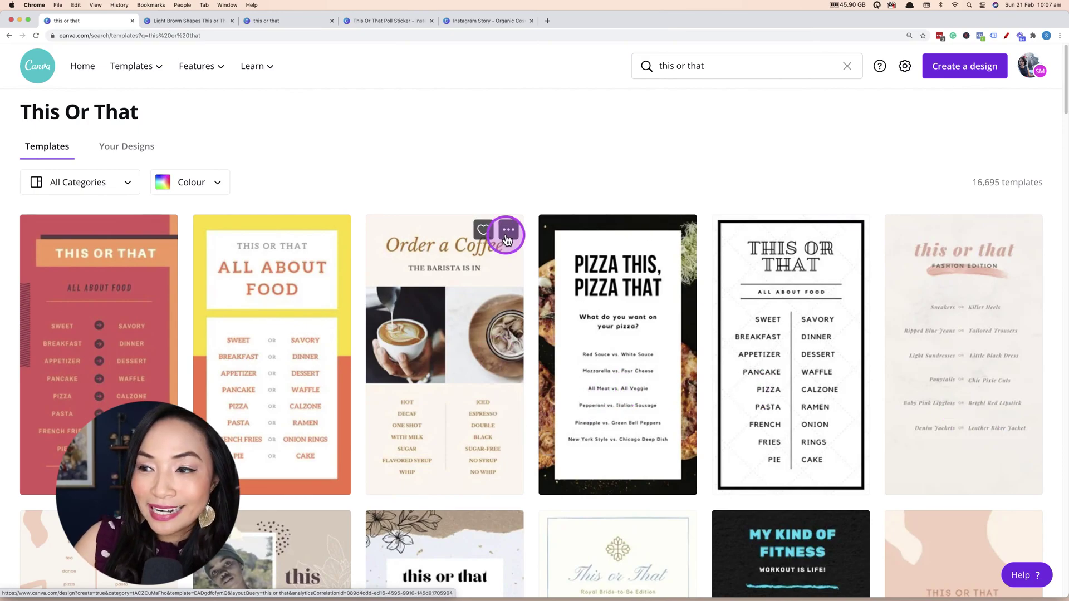
scroll(558, 170, "down", 1)
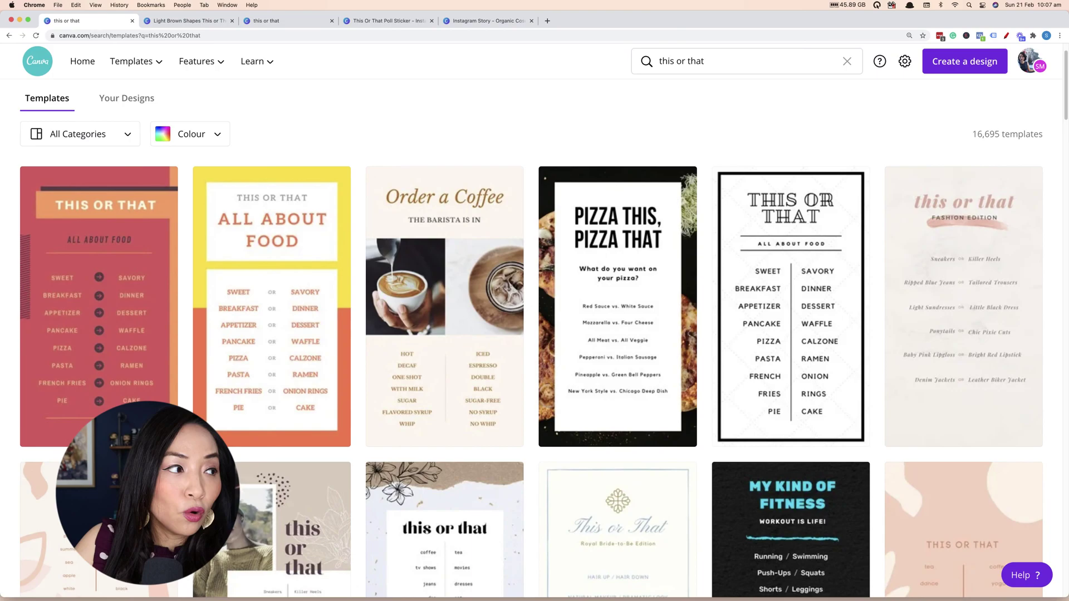
scroll(571, 408, "down", 1)
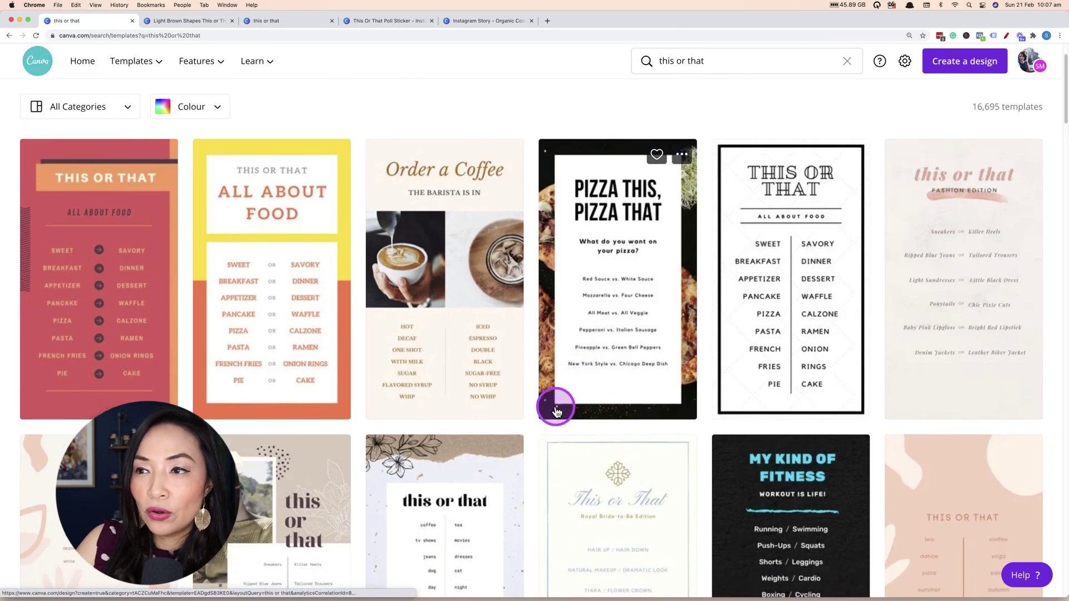
scroll(684, 371, "down", 2)
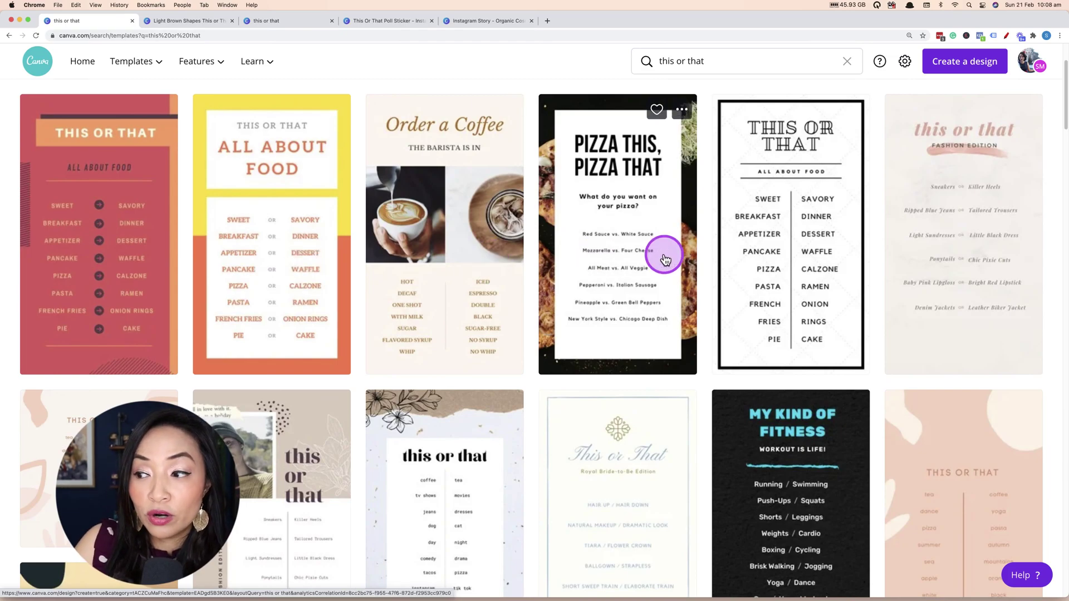
scroll(665, 259, "down", 3)
scroll(666, 259, "down", 6)
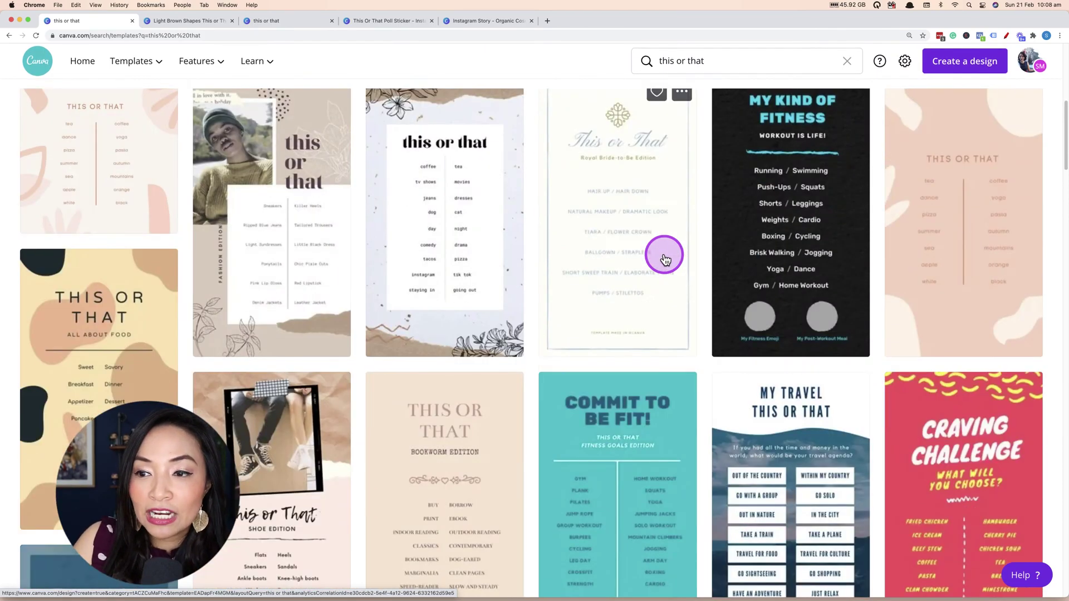
scroll(665, 259, "down", 4)
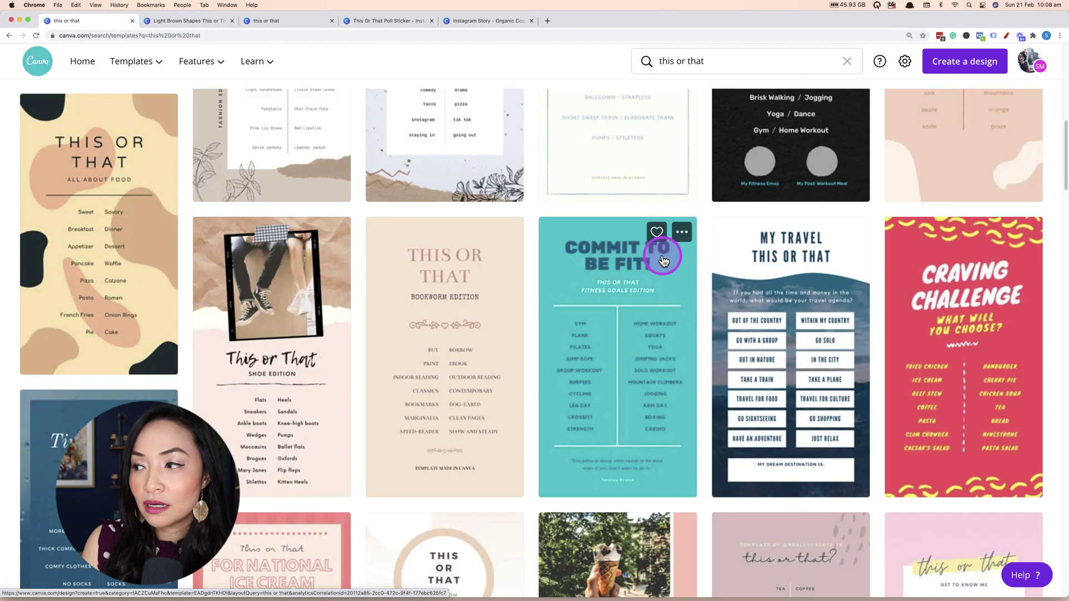
scroll(545, 334, "down", 3)
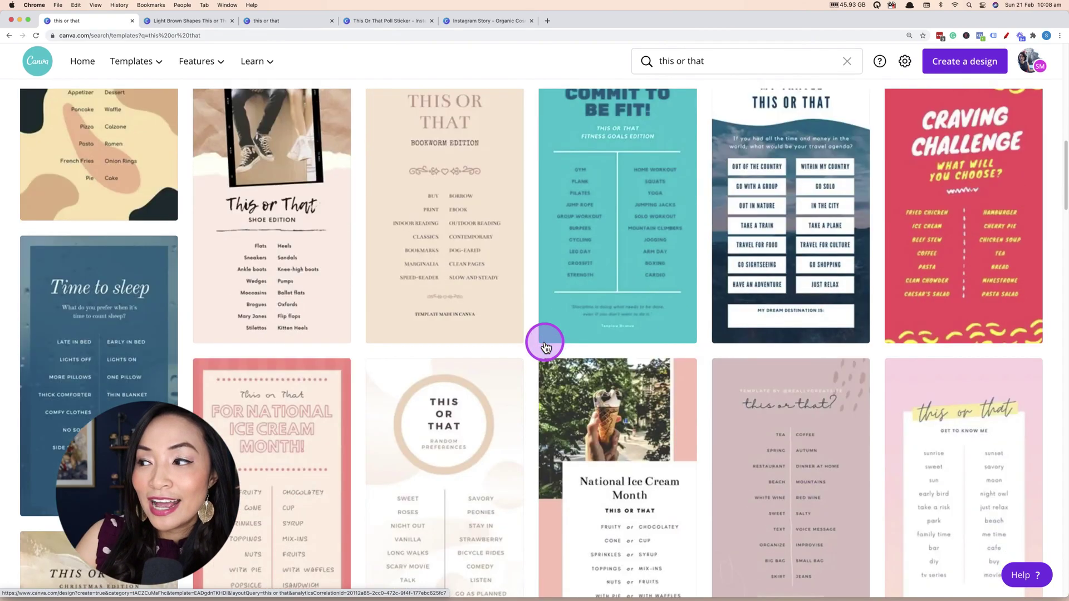
scroll(546, 347, "down", 5)
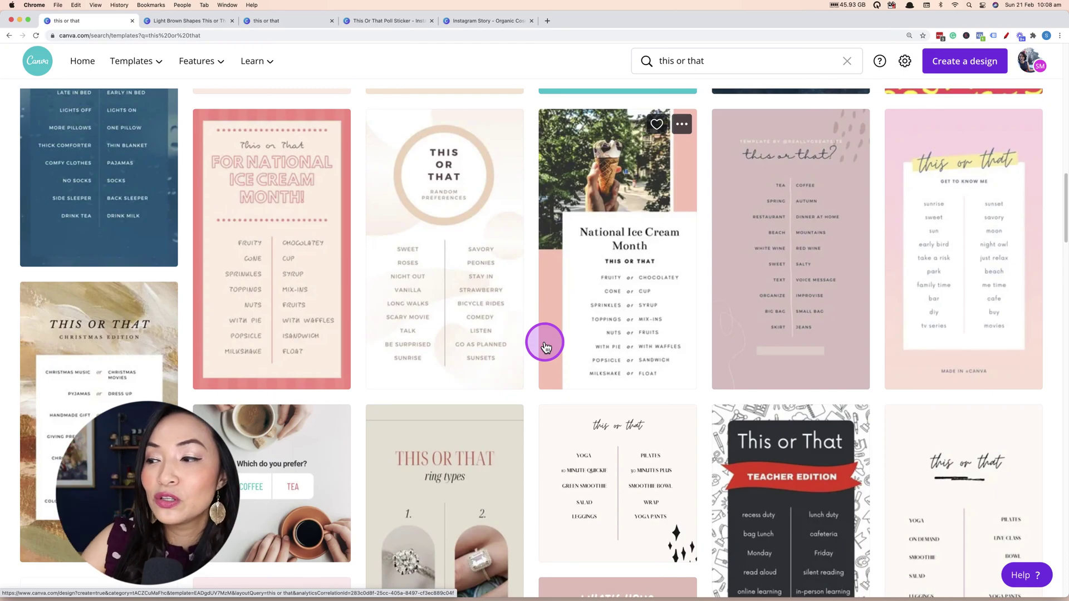
scroll(545, 347, "down", 2)
scroll(545, 347, "down", 5)
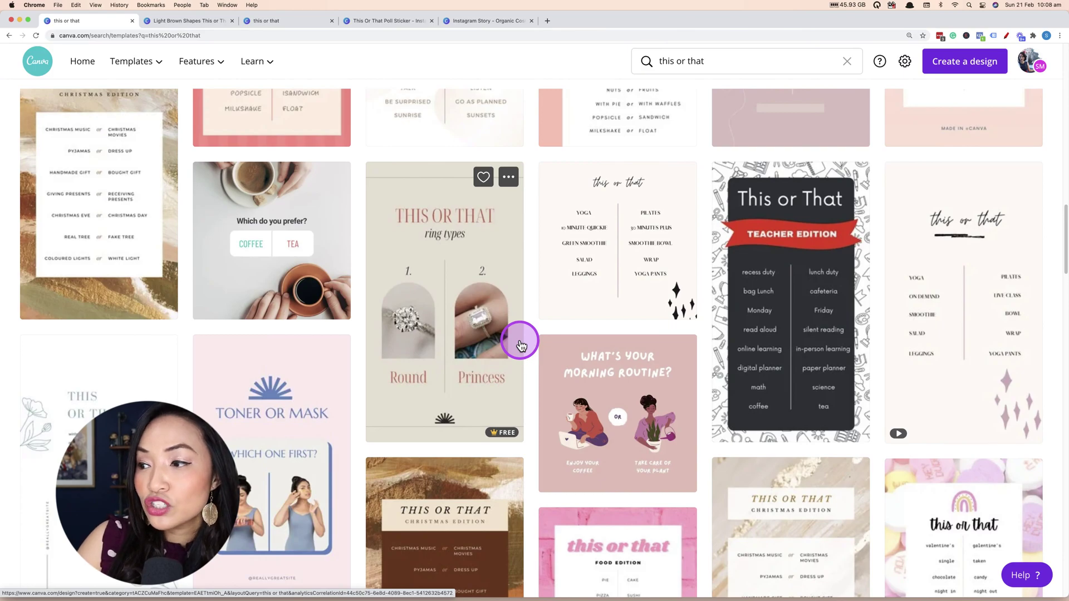
scroll(699, 365, "down", 2)
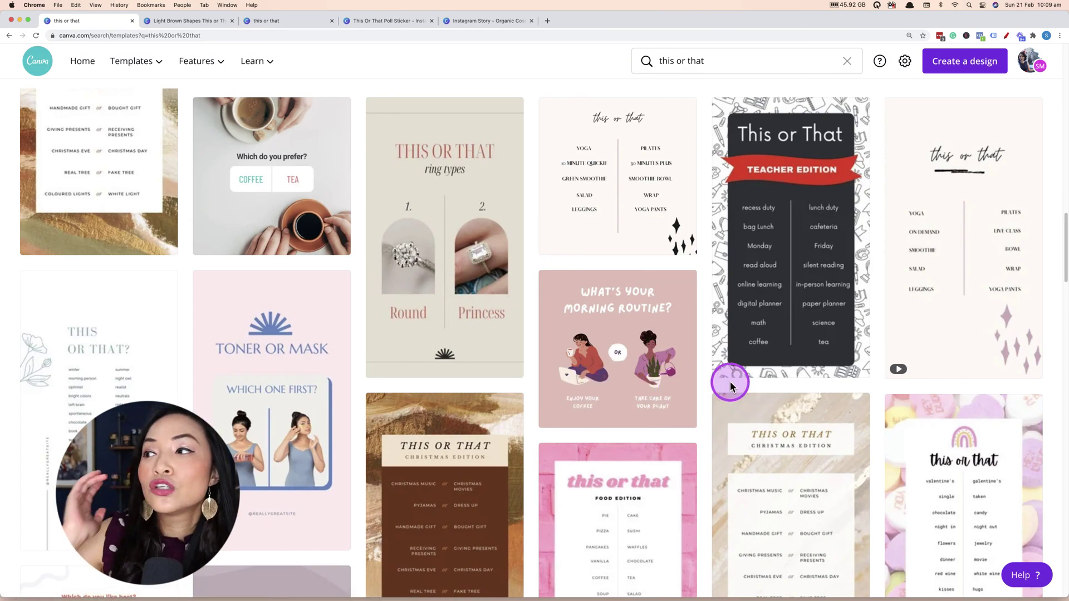
scroll(702, 385, "up", 3)
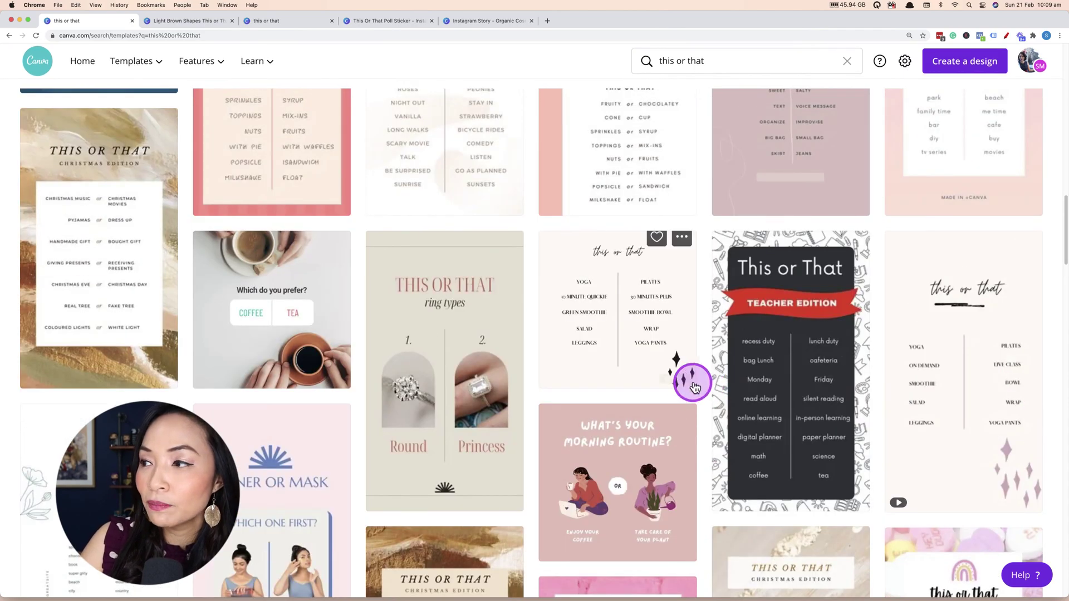
scroll(696, 386, "up", 4)
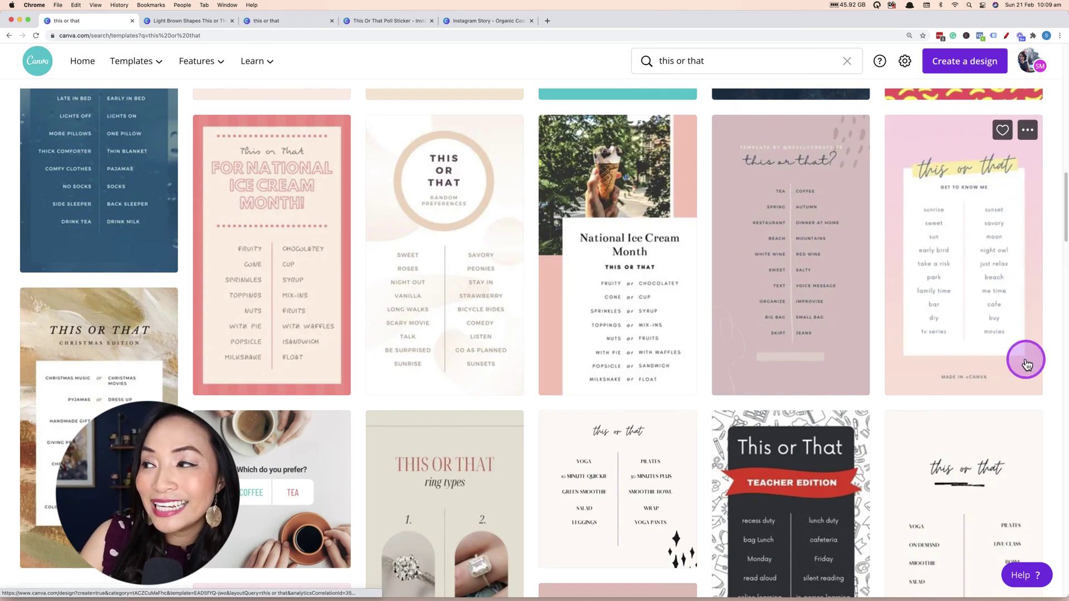
Step: Open the pink and yellow Get to Know Me template and replace 'sunrise' with 'Pineapple Pizza'
left_click(910, 143)
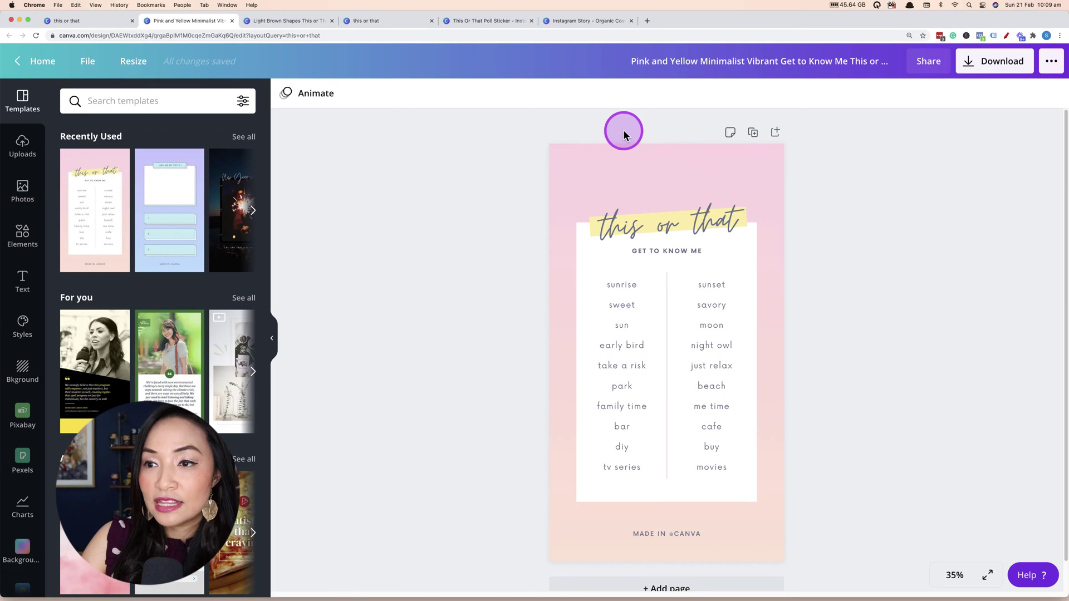
left_click(619, 282)
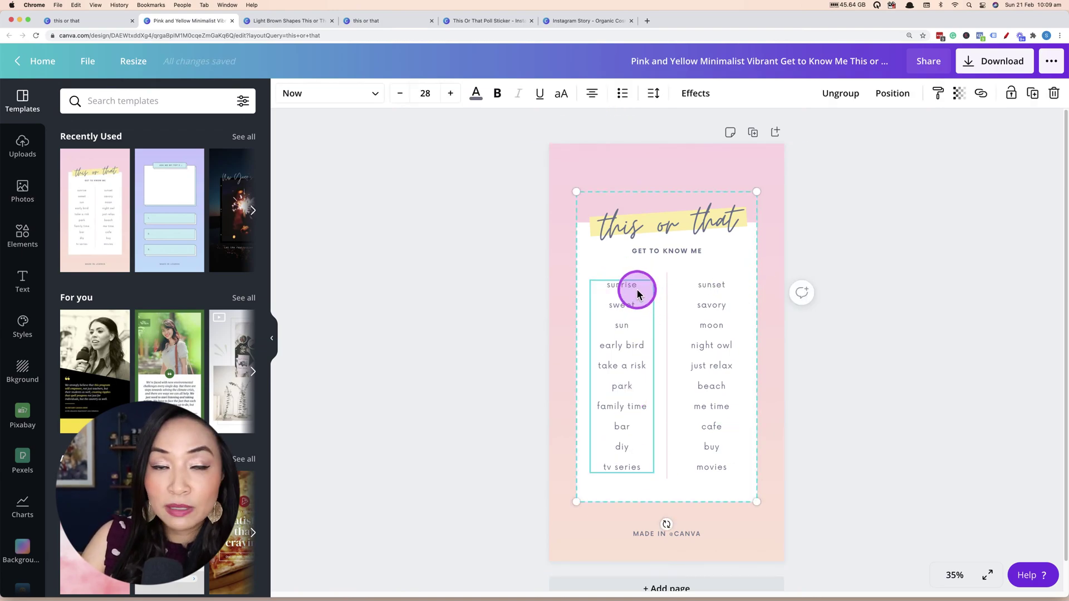
double_click(629, 291)
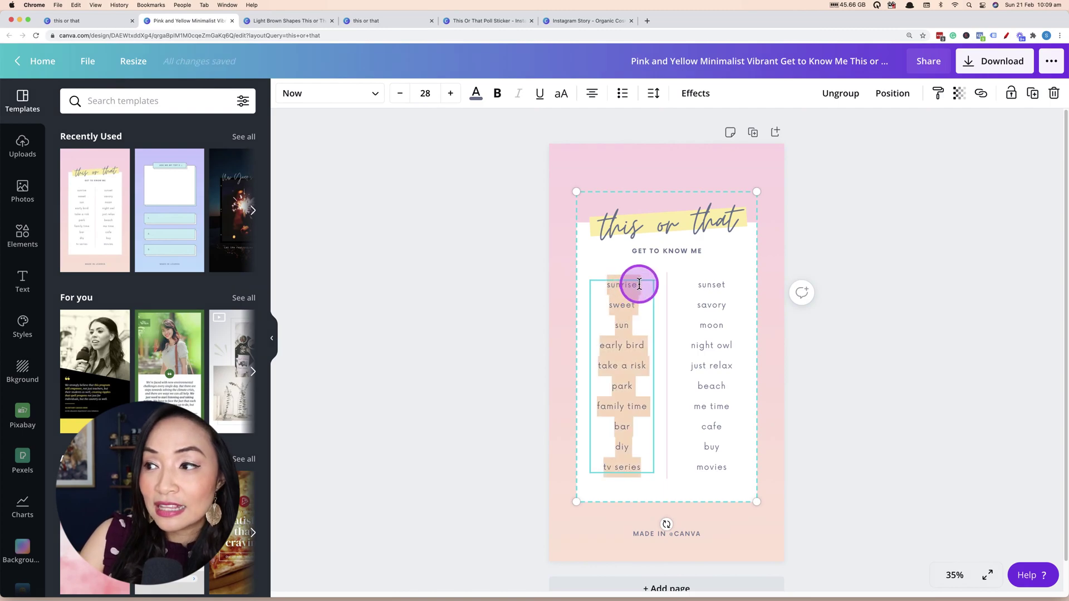
left_click(753, 367)
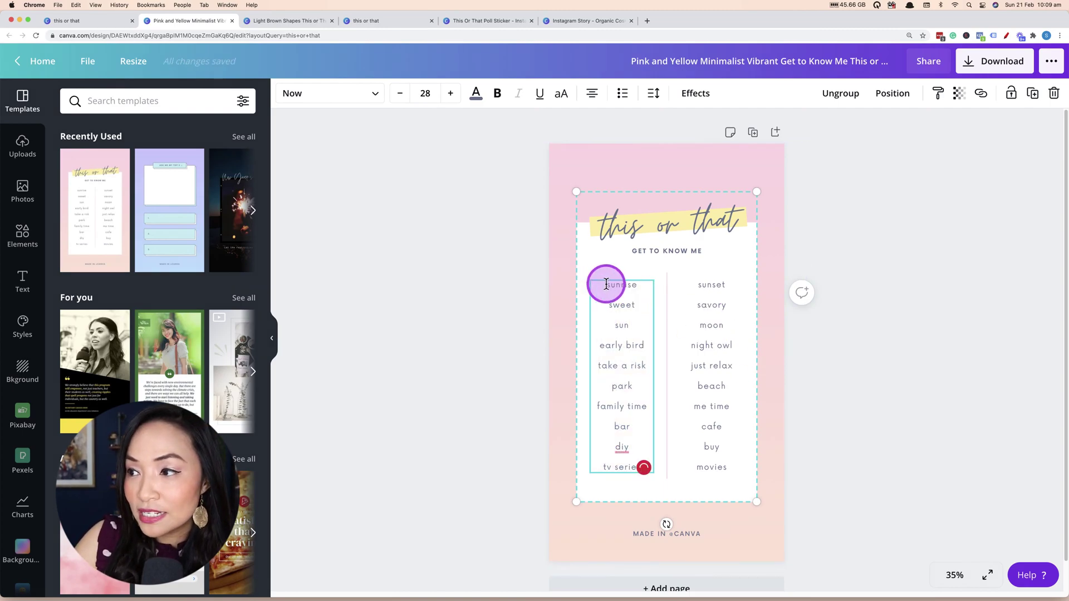
left_click_drag(606, 286, 648, 287)
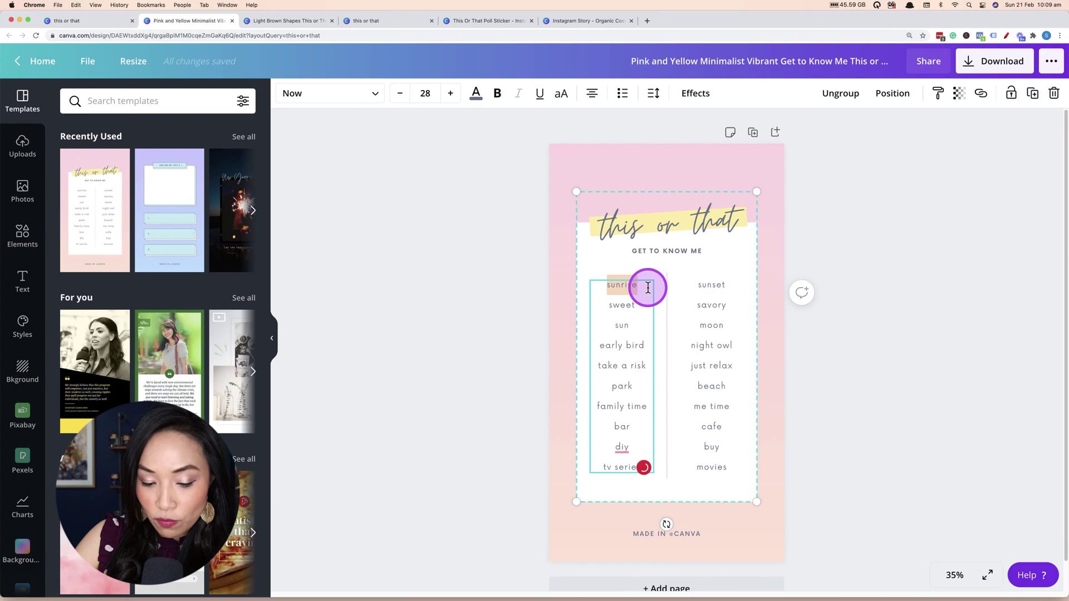
type("Pineapple")
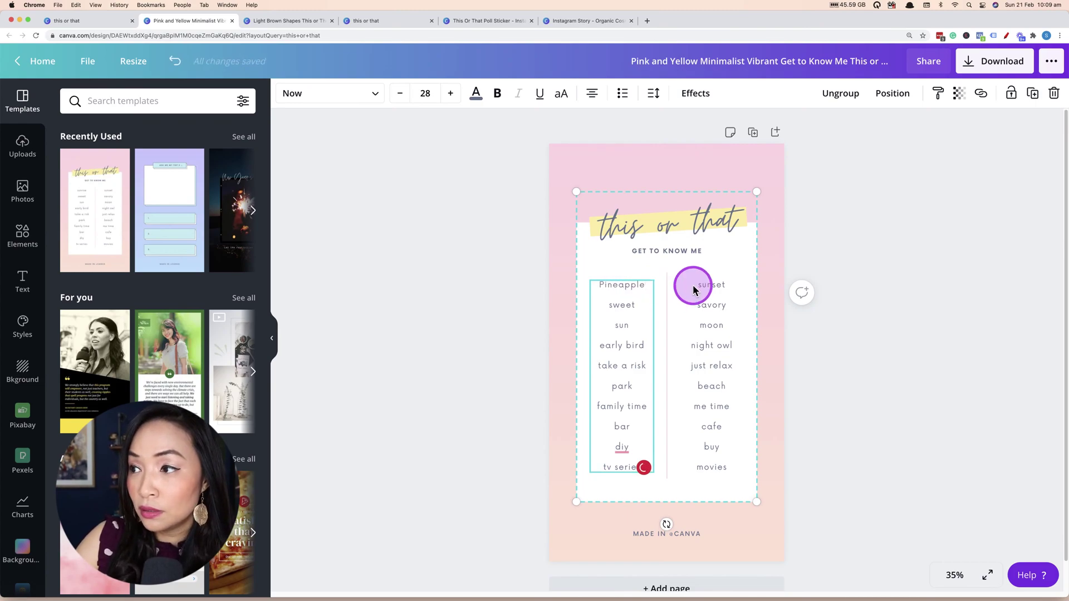
type(" Pizza")
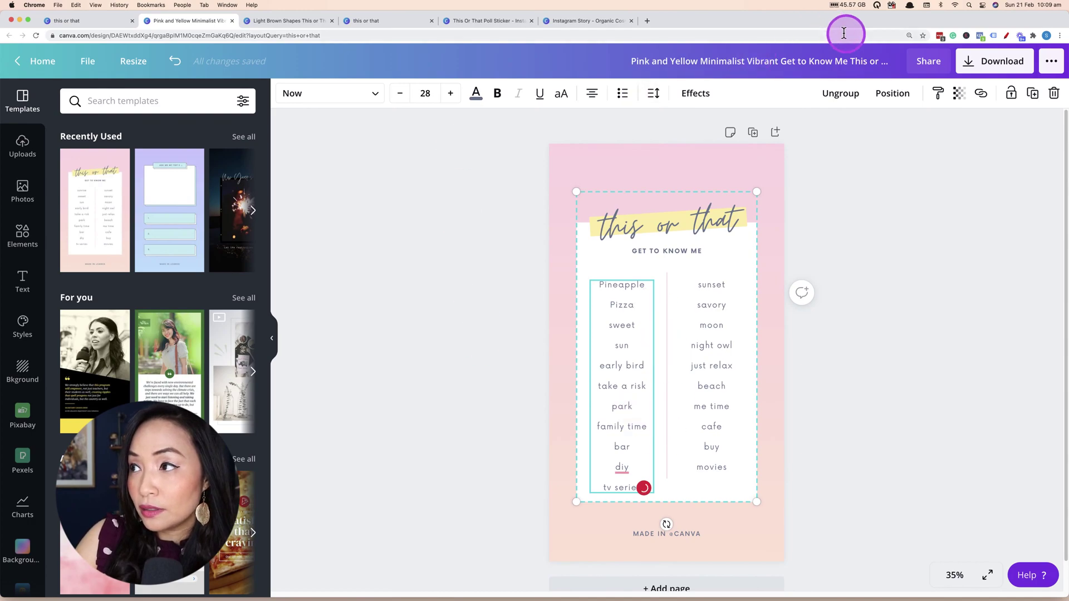
Step: Ungroup the card and widen the left list so Pineapple Pizza fits on one line
left_click(830, 94)
left_click(419, 371)
left_click(589, 383)
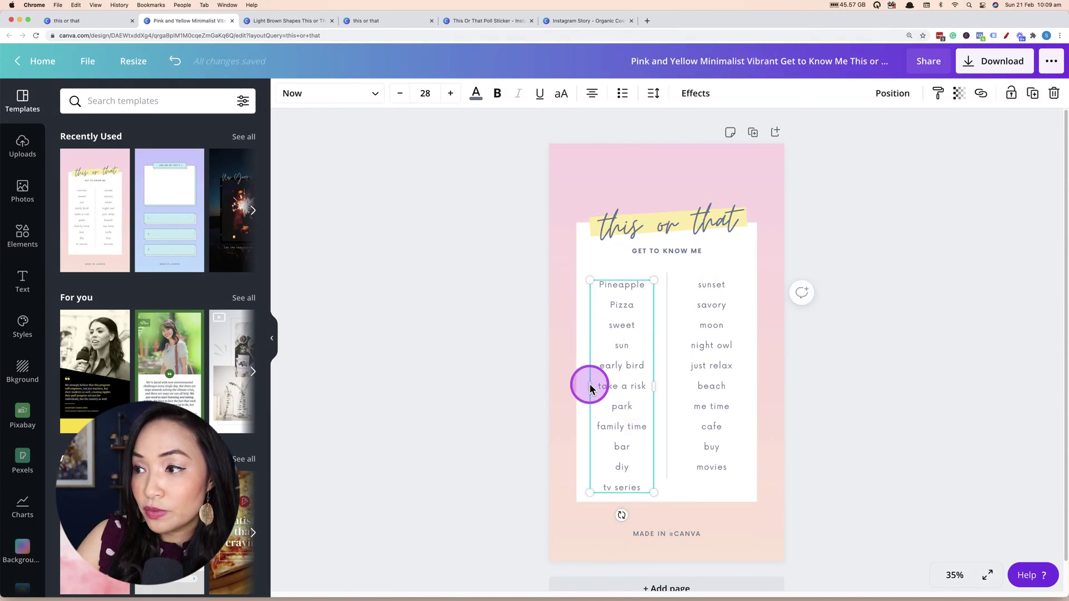
left_click_drag(590, 387, 580, 389)
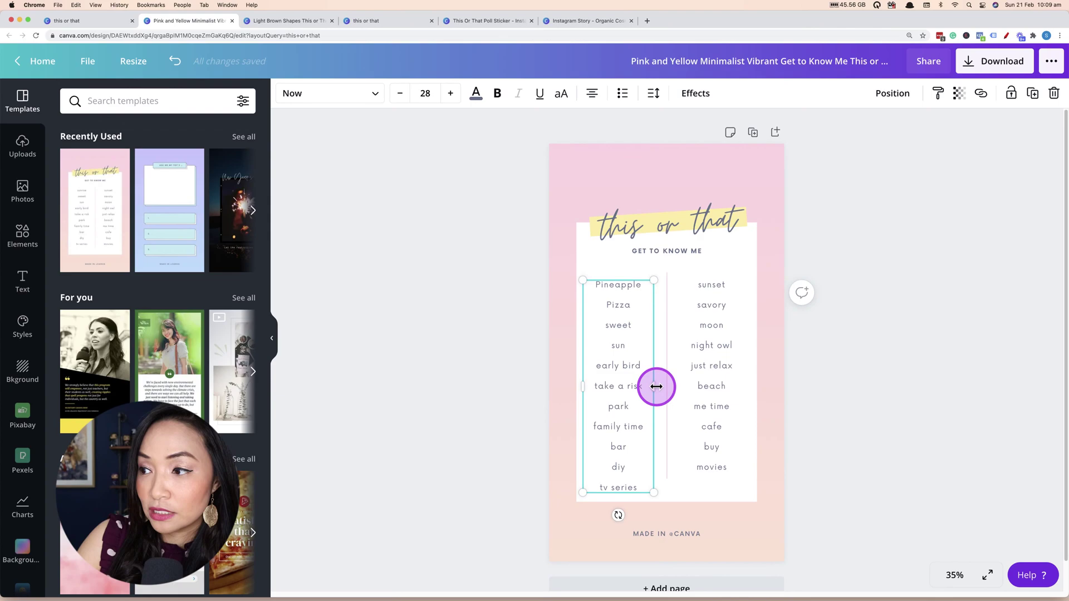
left_click_drag(654, 387, 667, 388)
Step: Replace 'sunset' with 'Cheeze pizza' in the right list, widening it so the pair stays on one line
left_click(716, 286)
left_click(716, 286)
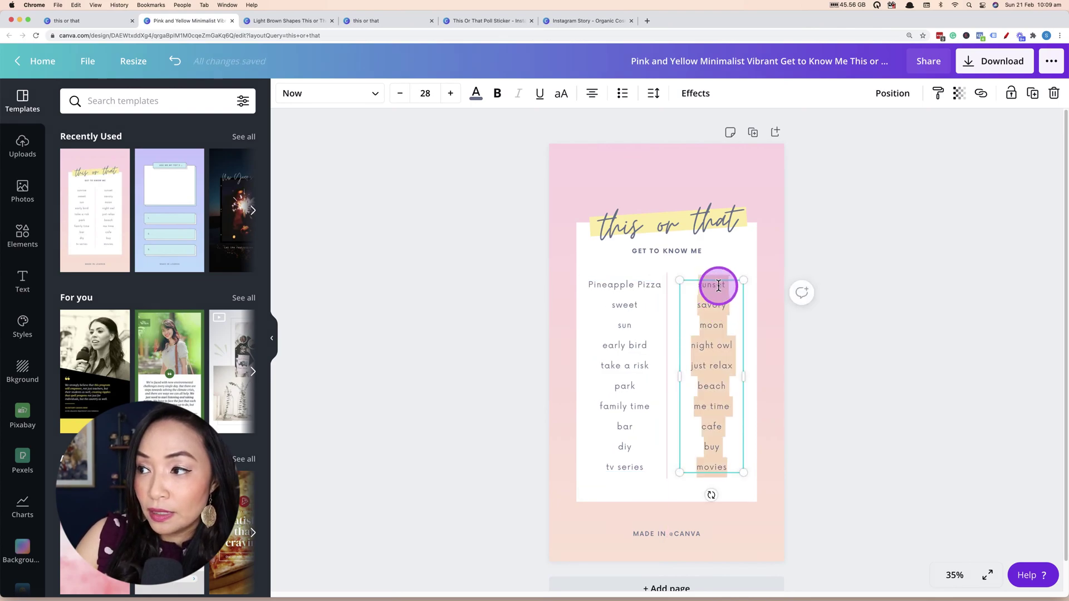
left_click(722, 285)
left_click_drag(724, 284, 702, 284)
type("C")
key("Delete")
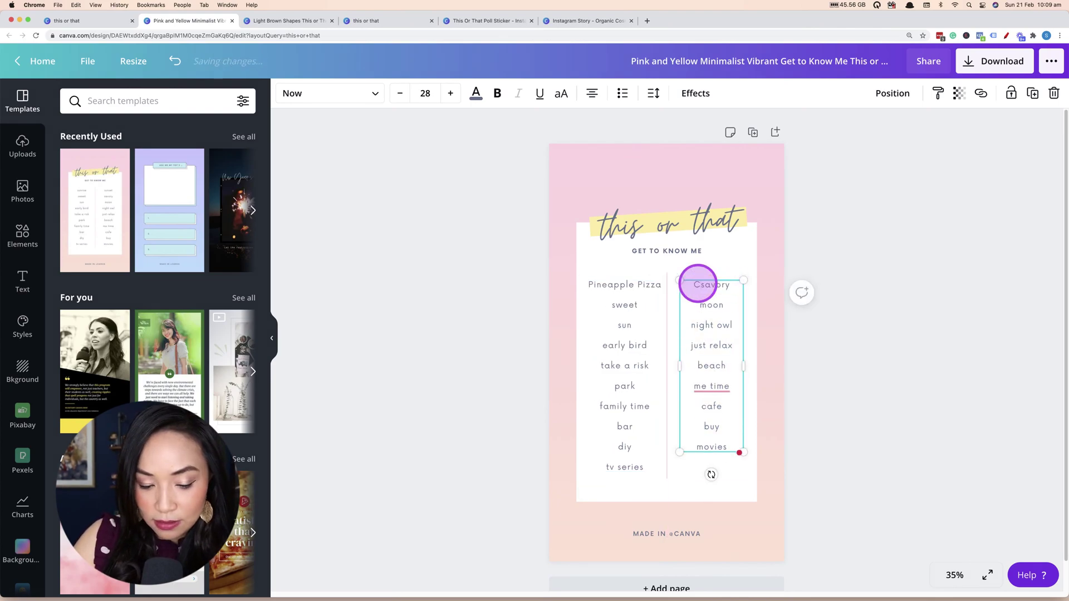
type("heeze")
key("Return")
type("piz")
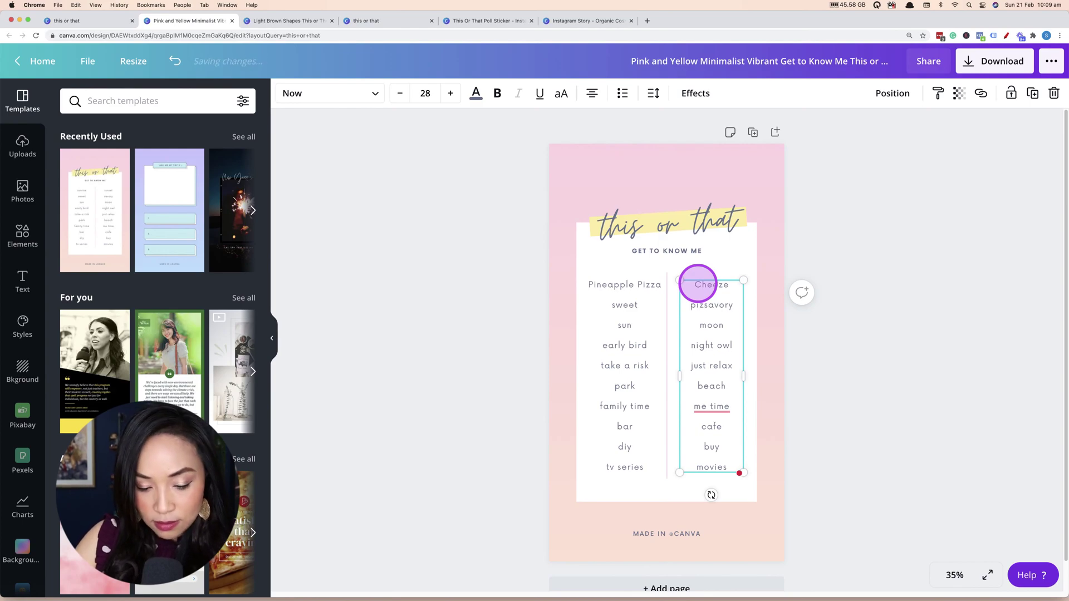
type("za")
left_click_drag(746, 372, 764, 374)
key("Return")
Step: Nudge the right list slightly left to realign the two columns
left_click(671, 291)
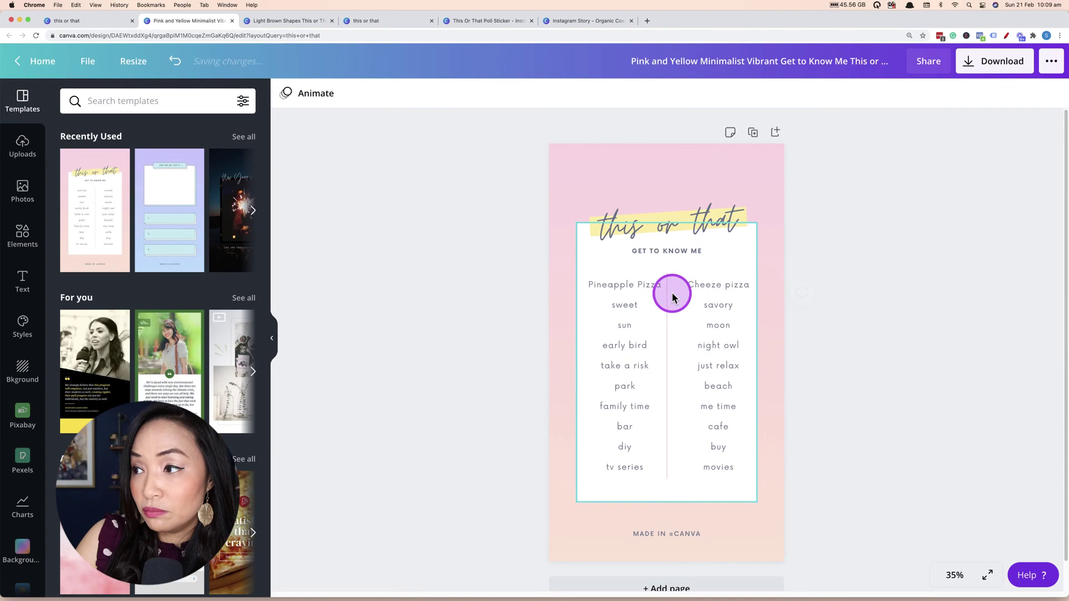
left_click(712, 291)
left_click_drag(712, 291, 704, 289)
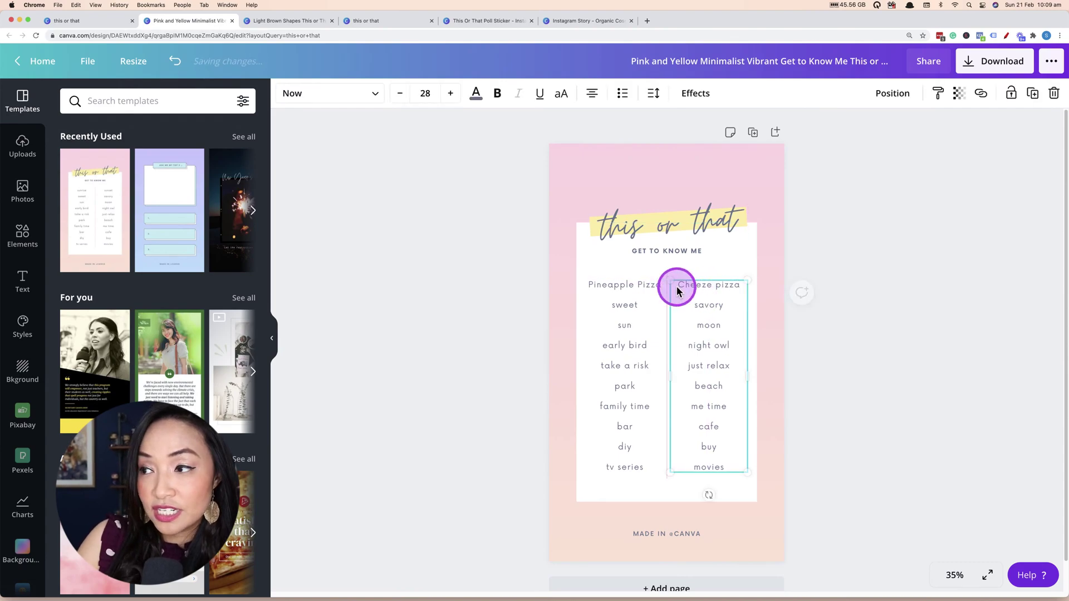
left_click(613, 296)
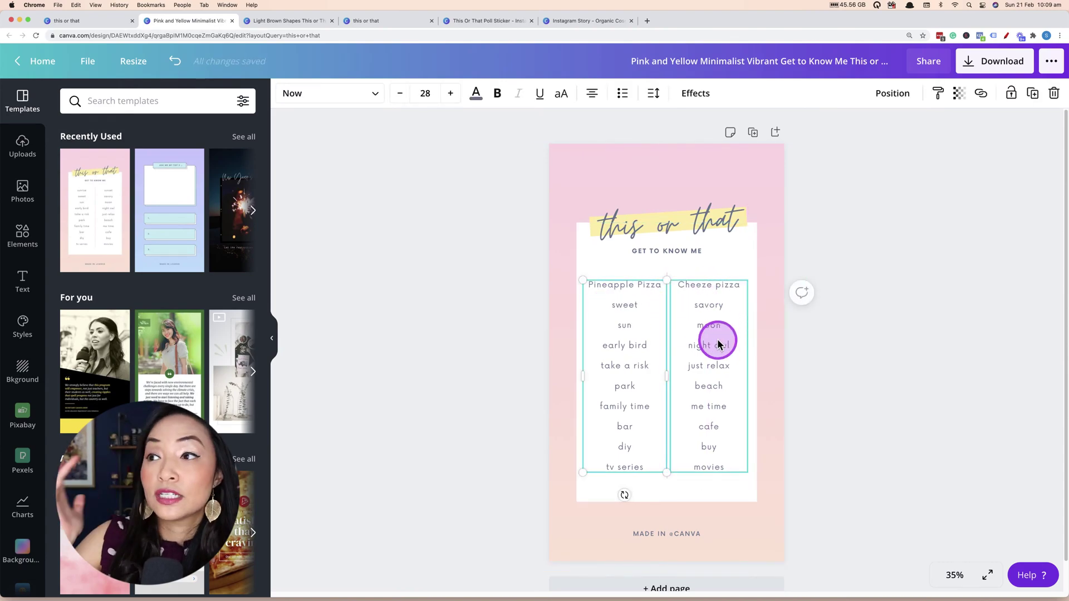
Step: Scroll through the Text panel's font combinations and inspect the 'this or that' title
left_click(24, 293)
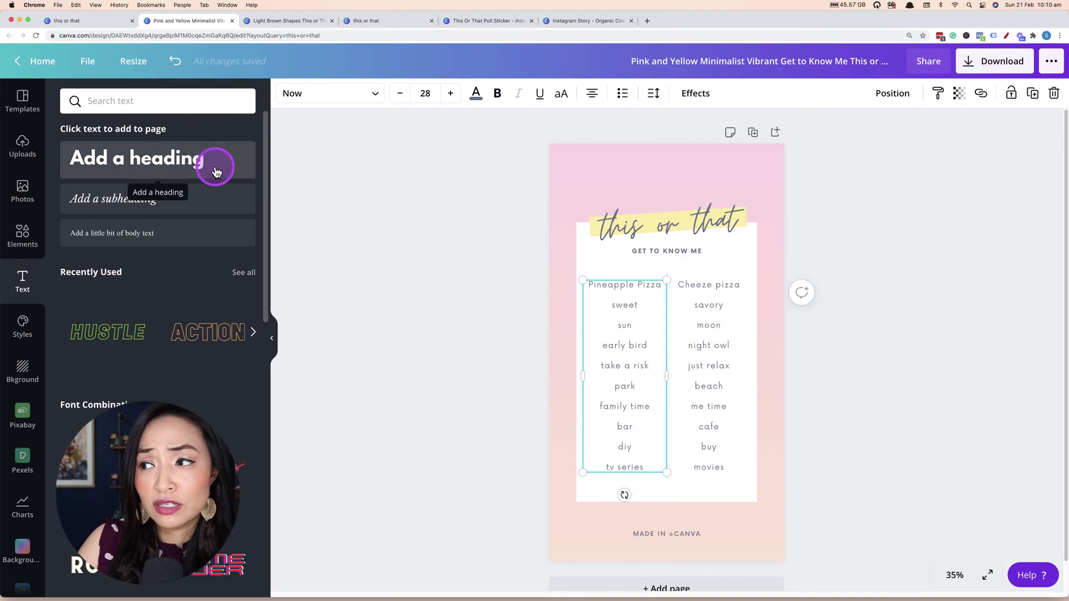
scroll(208, 312, "down", 3)
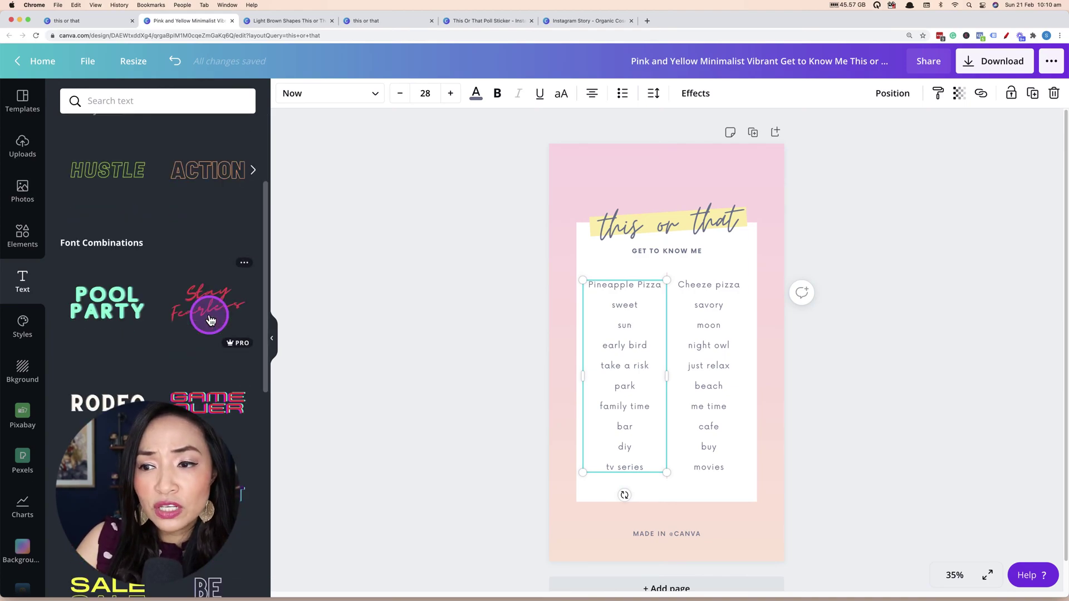
scroll(239, 384, "down", 4)
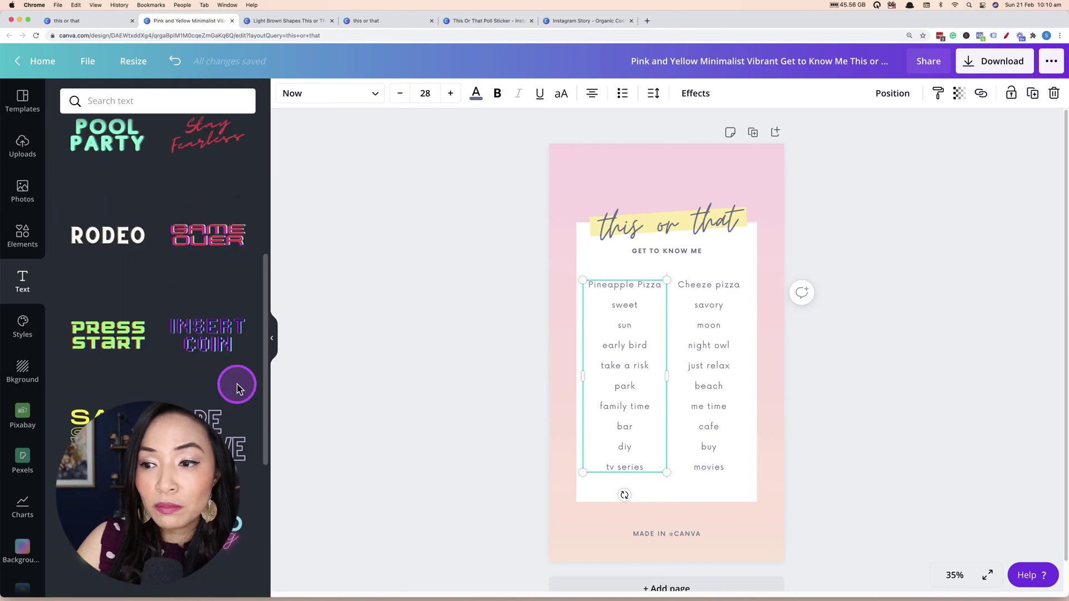
scroll(237, 388, "down", 1)
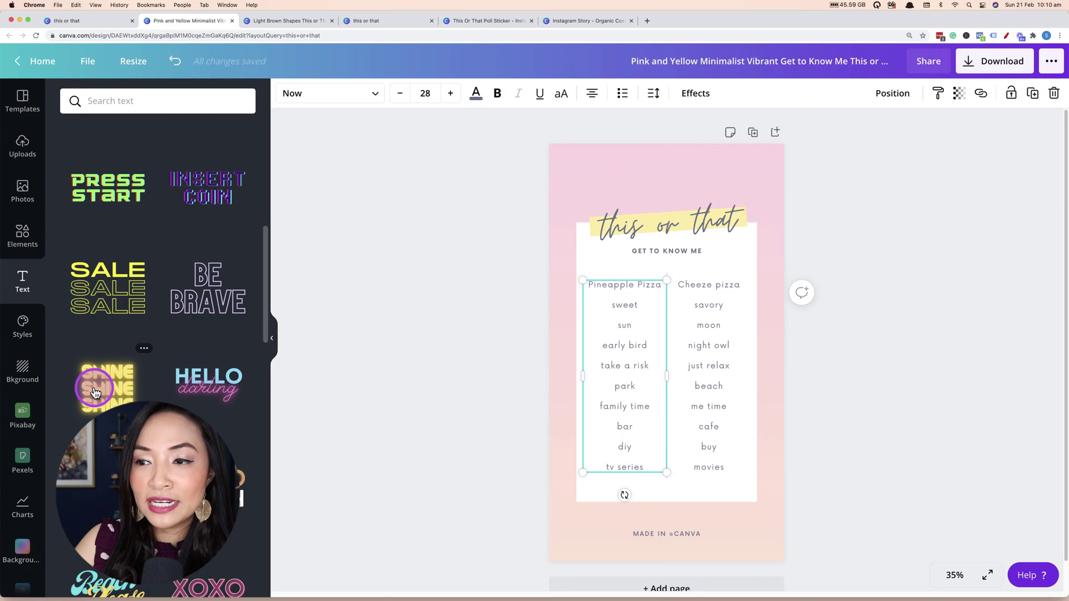
scroll(94, 392, "down", 6)
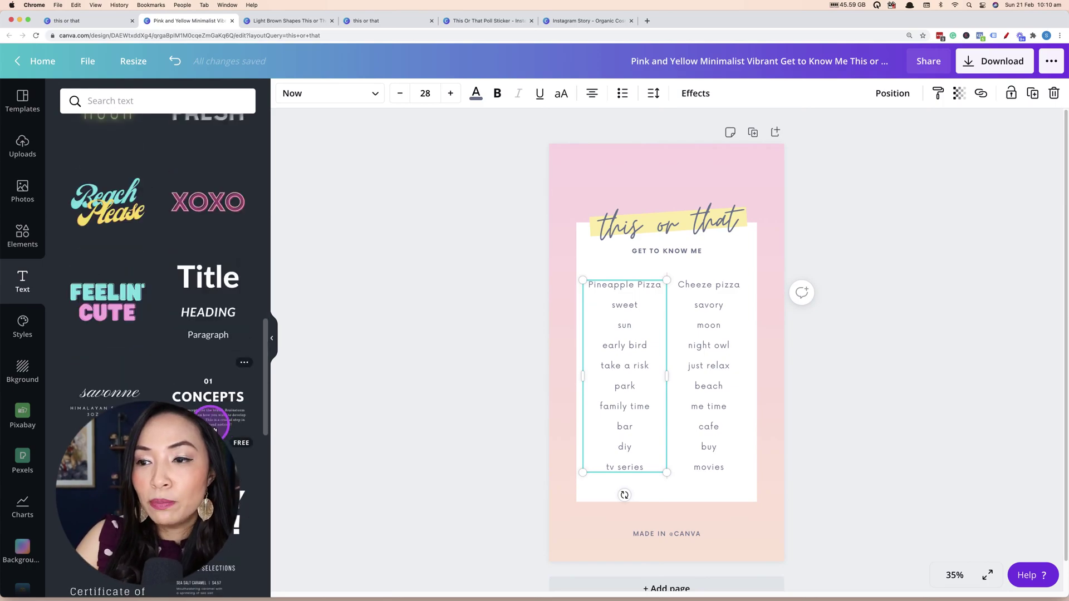
scroll(212, 420, "down", 5)
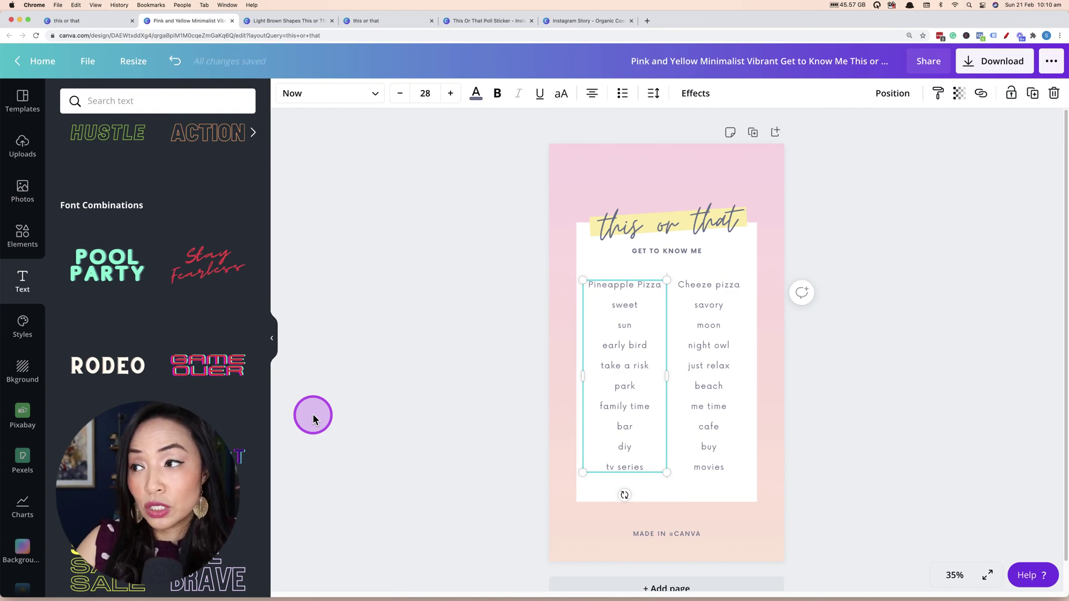
left_click(468, 346)
left_click(617, 225)
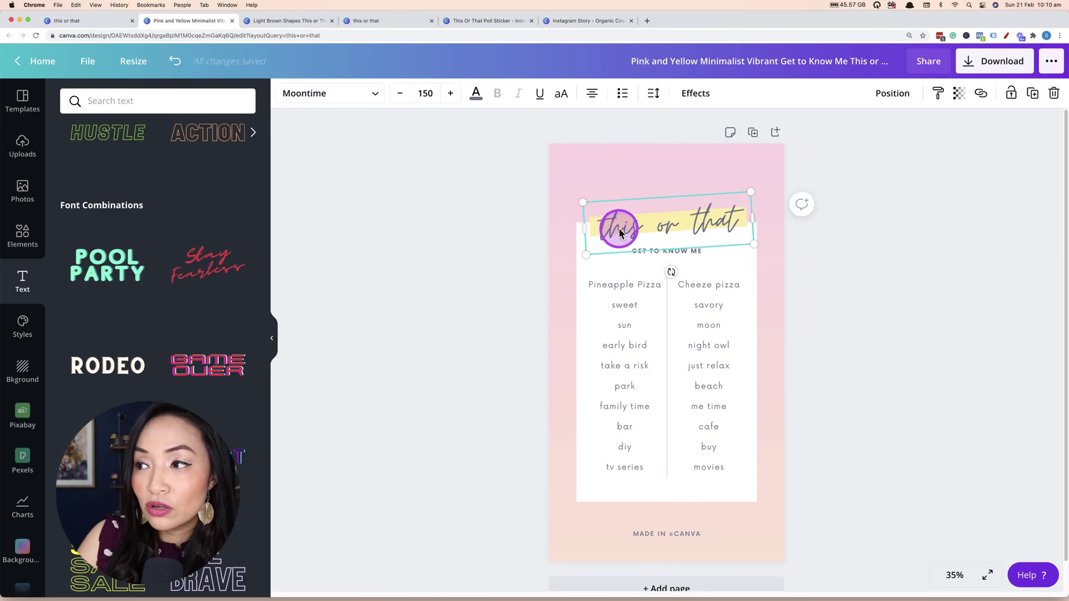
left_click(405, 382)
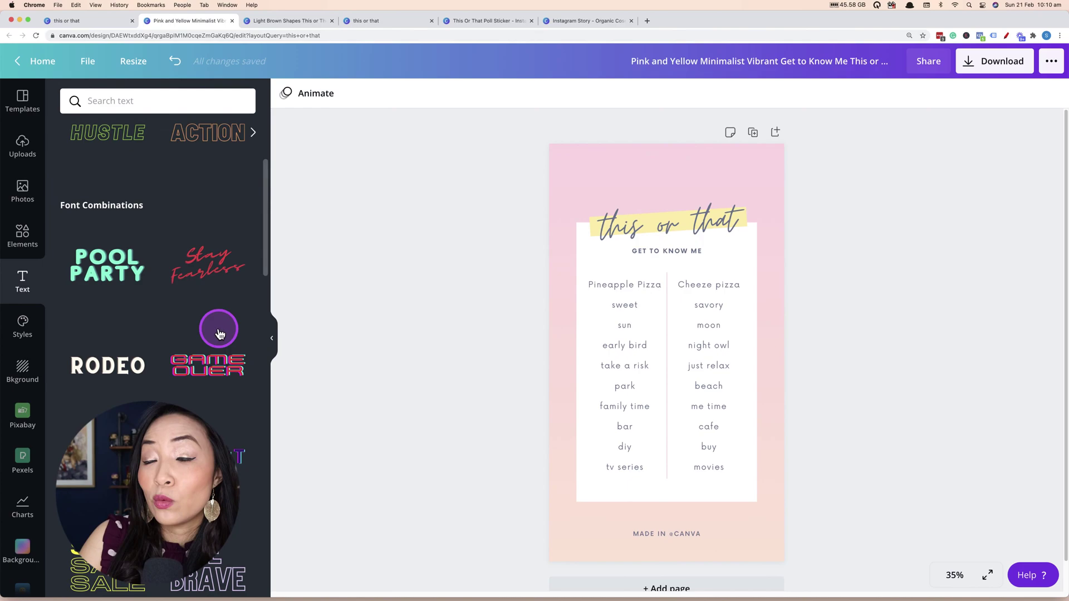
Step: Search the Elements library for 'pineapple' graphics
left_click(22, 235)
left_click(144, 102)
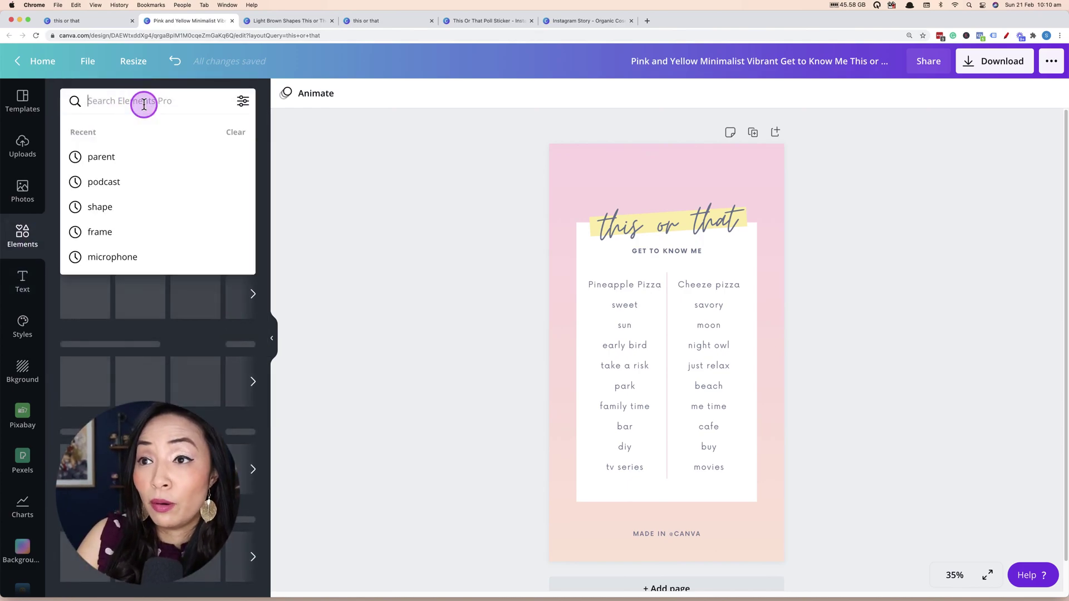
left_click(339, 155)
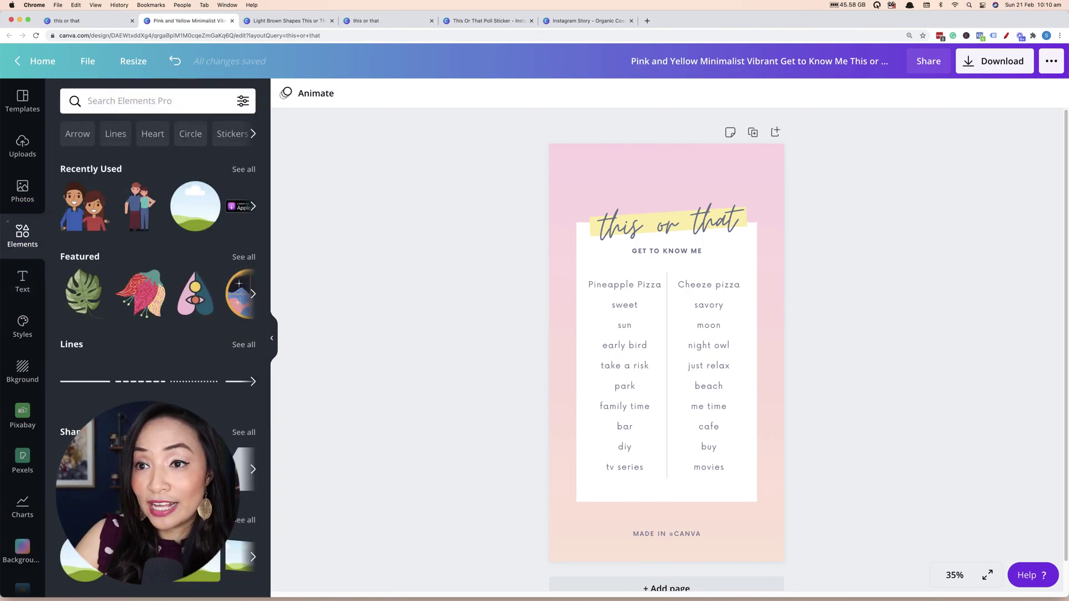
left_click(145, 102)
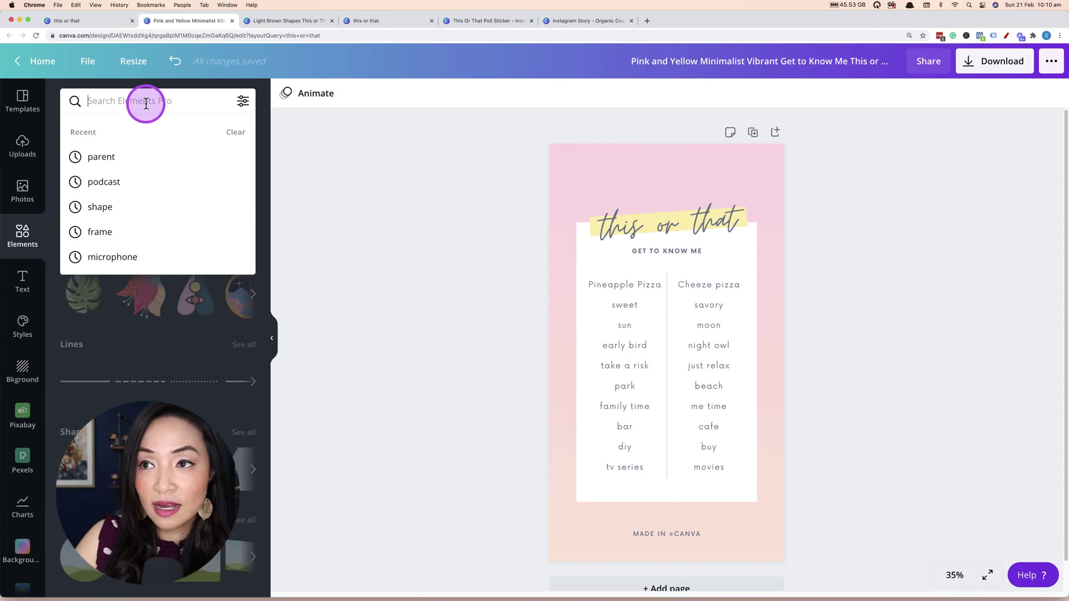
type("pineapple")
key("BackSpace")
key("BackSpace")
key("BackSpace")
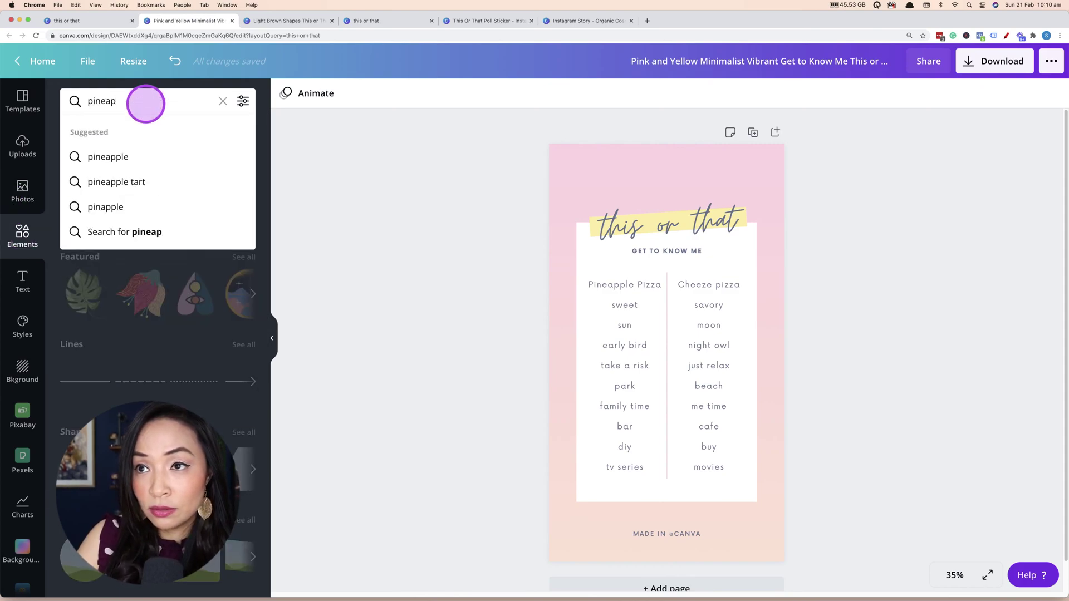
type("ple")
key("Return")
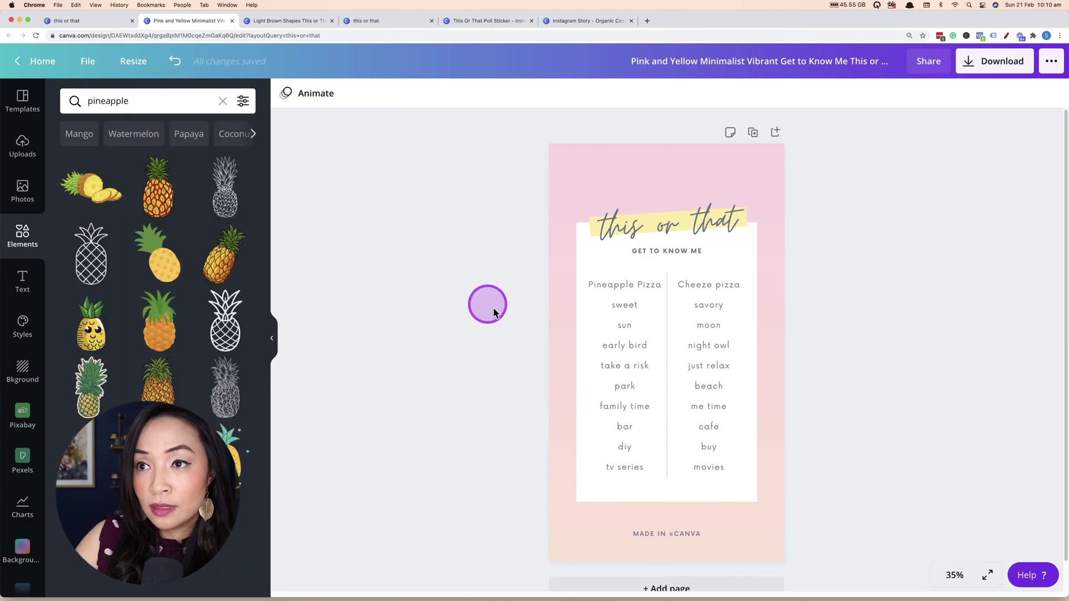
Step: Add the second pineapple graphic, shrink it, and place it beside Pineapple Pizza
left_click(158, 192)
left_click_drag(708, 271, 656, 364)
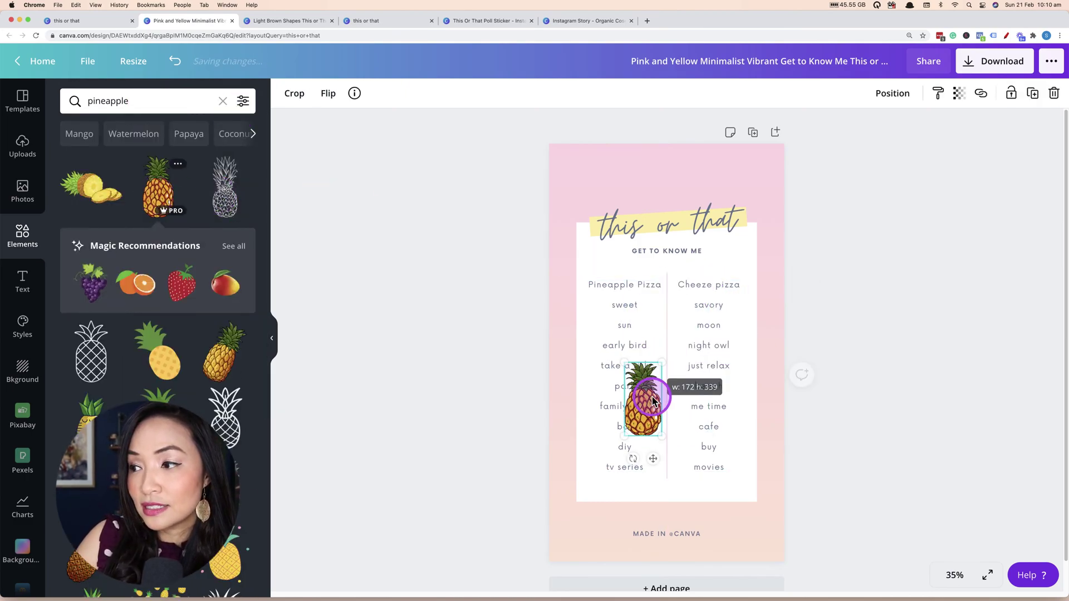
left_click_drag(646, 401, 569, 288)
left_click(512, 390)
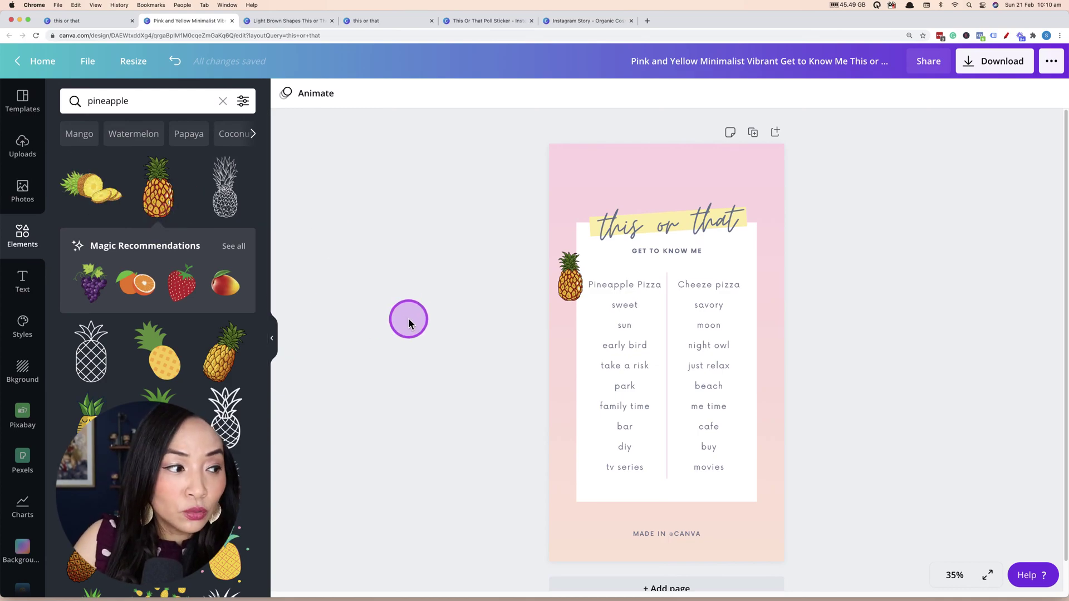
Step: Upload 1809870.jpg from the computer, add it to the design, and shrink it to an icon
left_click(21, 145)
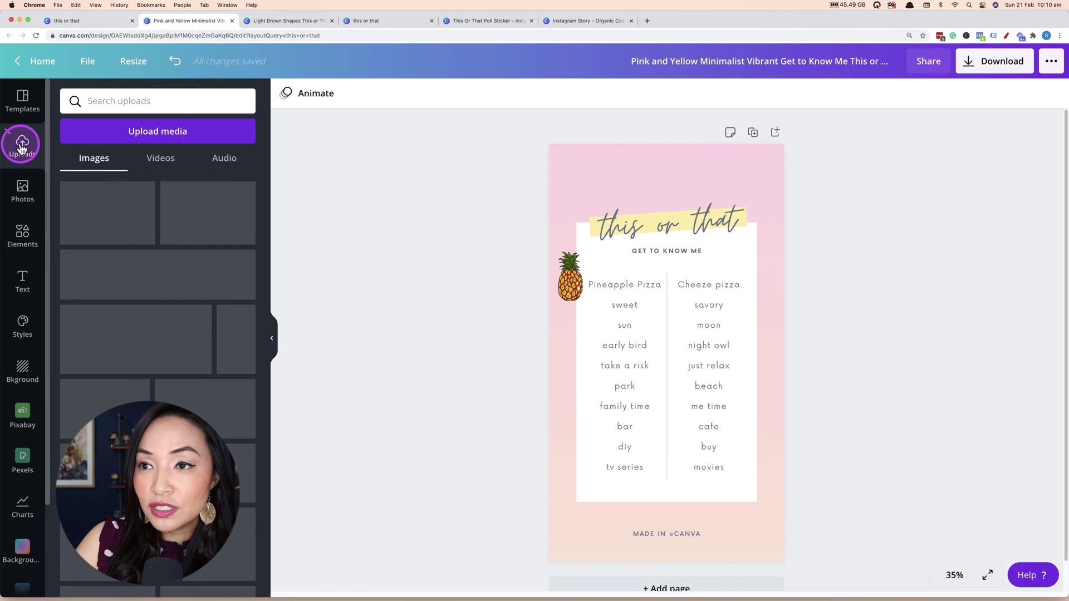
left_click(178, 133)
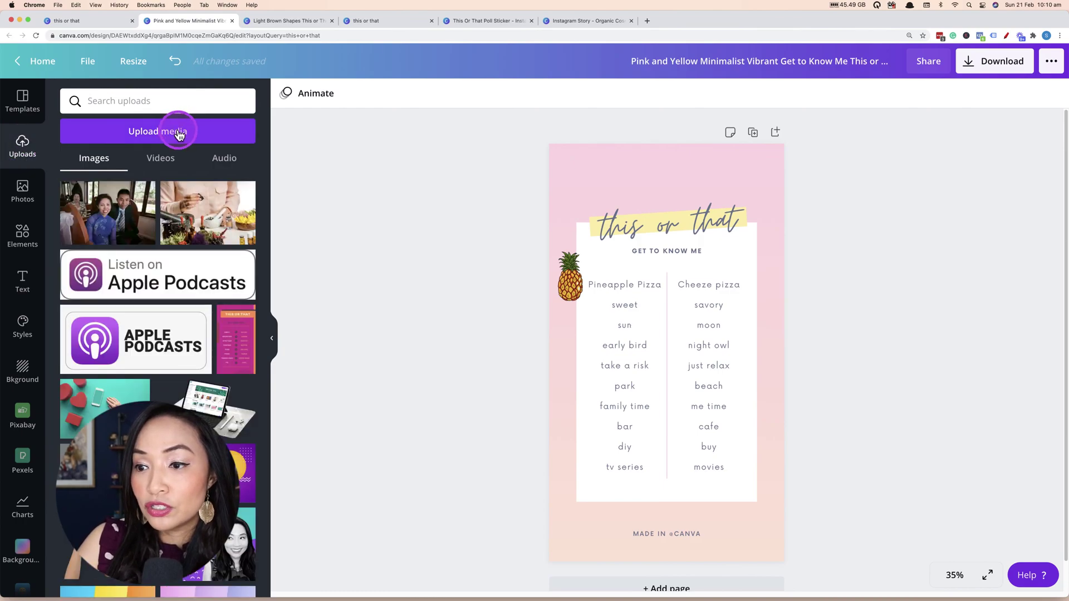
left_click(84, 165)
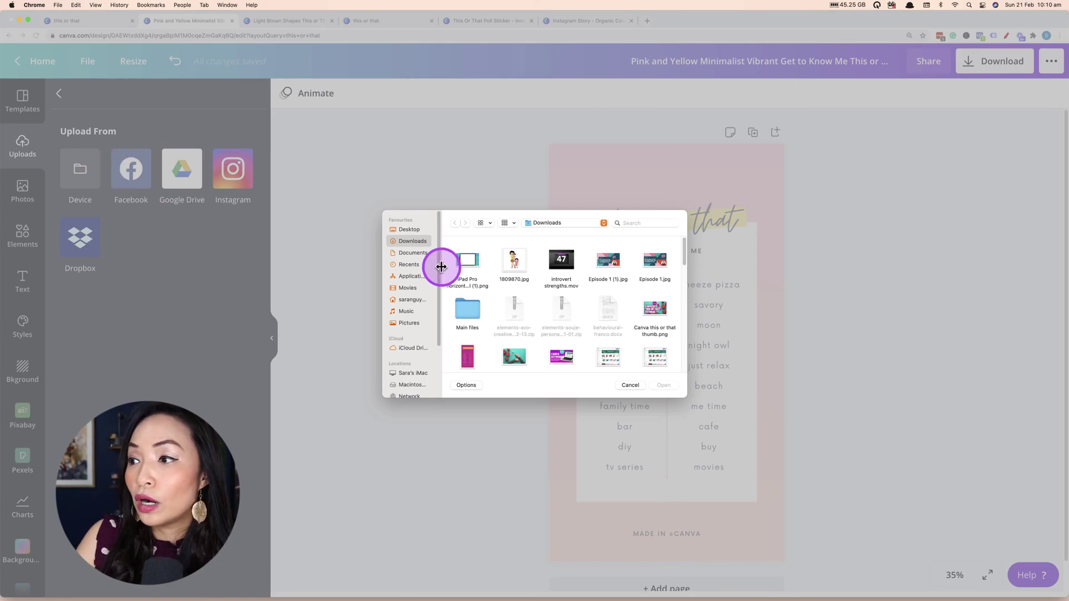
left_click(514, 268)
left_click(673, 381)
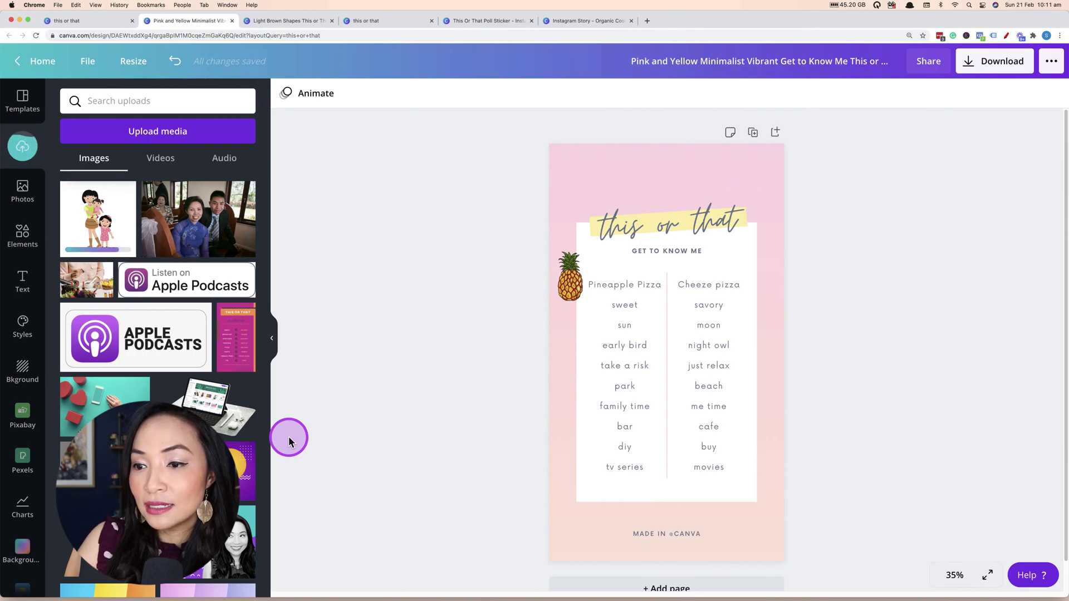
left_click(97, 222)
left_click_drag(749, 272, 699, 377)
Step: Swap the columns so Cheeze pizza leads the left, and place the family icon beside 'me time'
left_click(594, 415)
left_click_drag(601, 417, 676, 186)
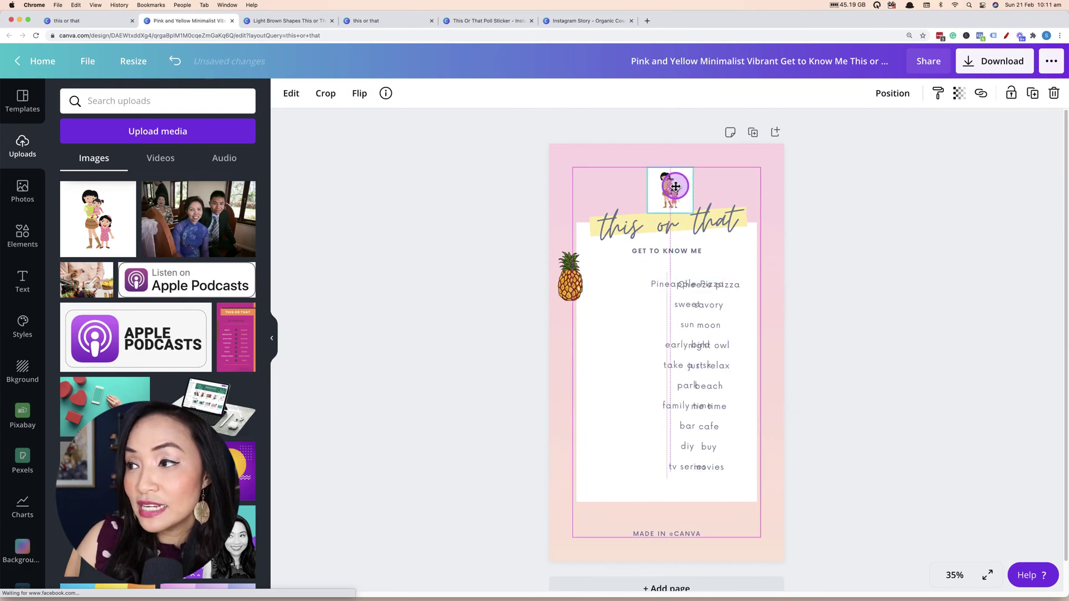
left_click_drag(704, 341, 615, 363)
left_click(716, 281)
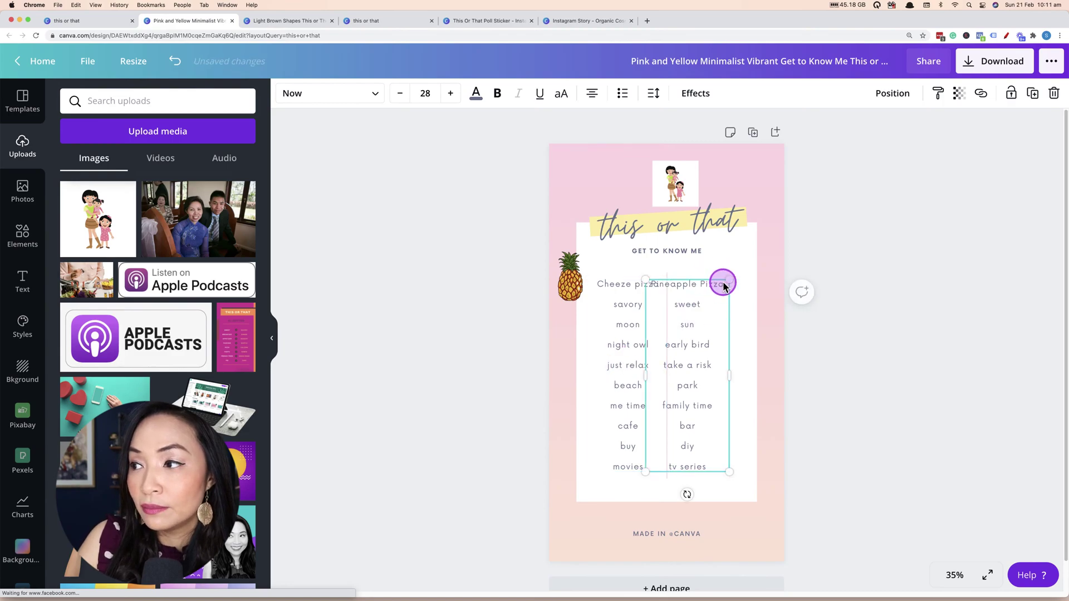
left_click_drag(723, 286, 734, 283)
left_click_drag(675, 179, 588, 408)
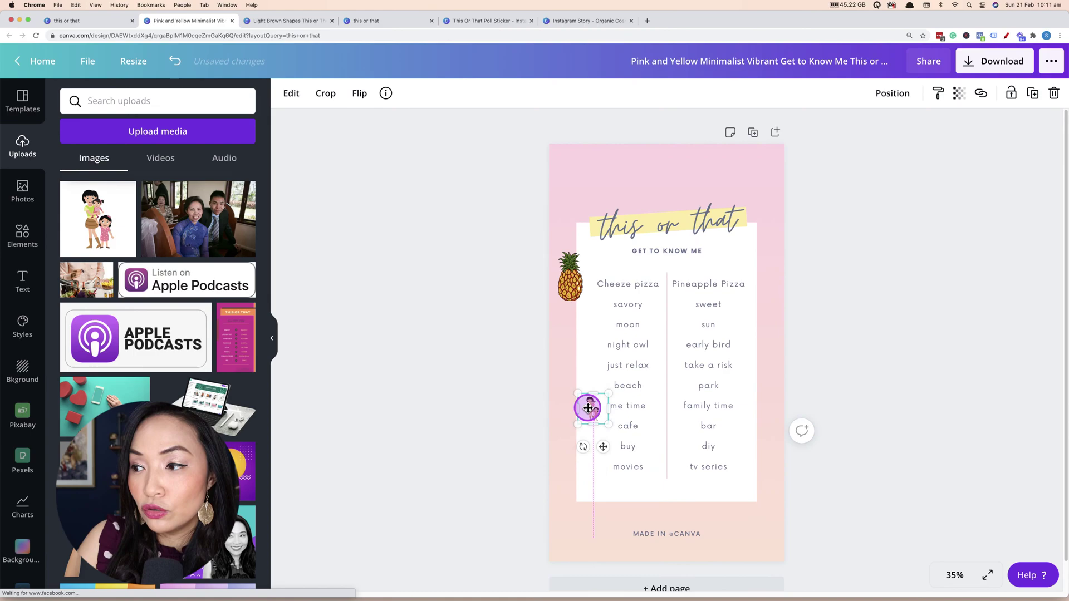
left_click(520, 408)
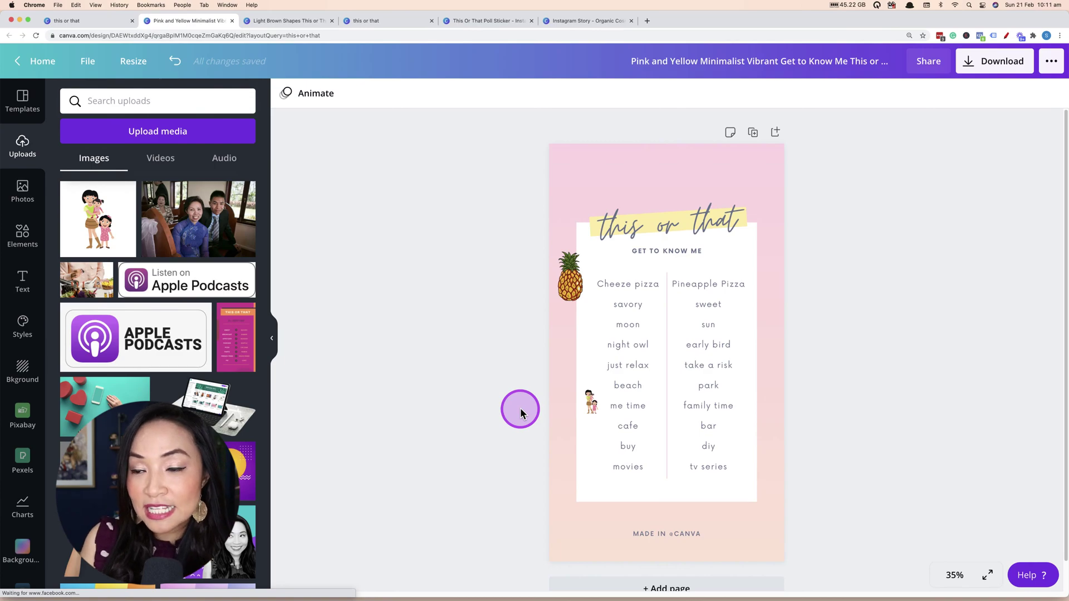
Step: Scroll the Photos library, then clear the pineapple search in Elements and browse its categories
left_click(21, 192)
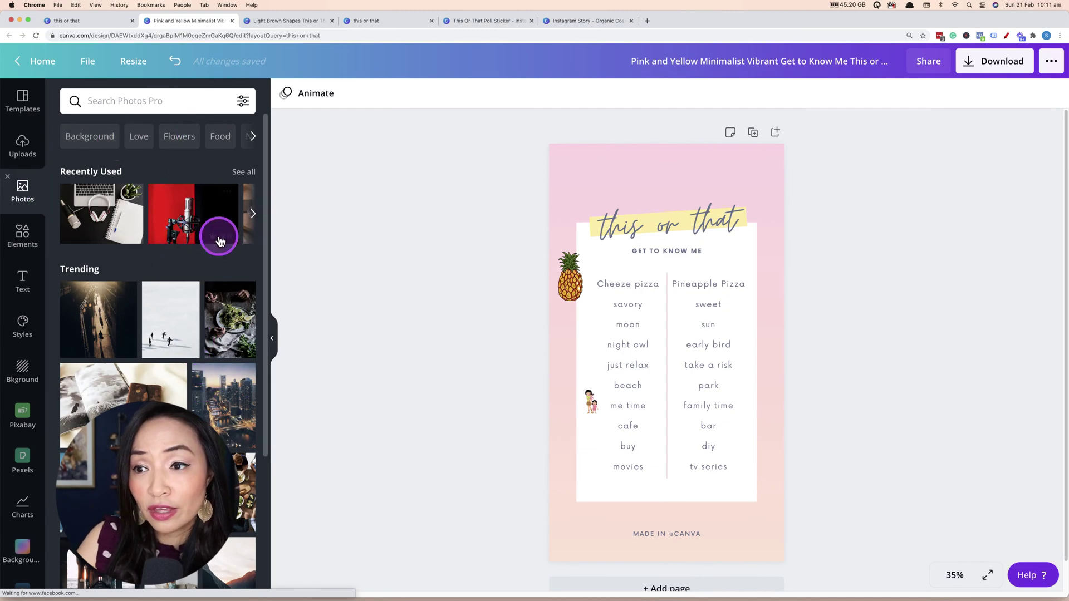
scroll(162, 390, "down", 3)
scroll(223, 435, "down", 4)
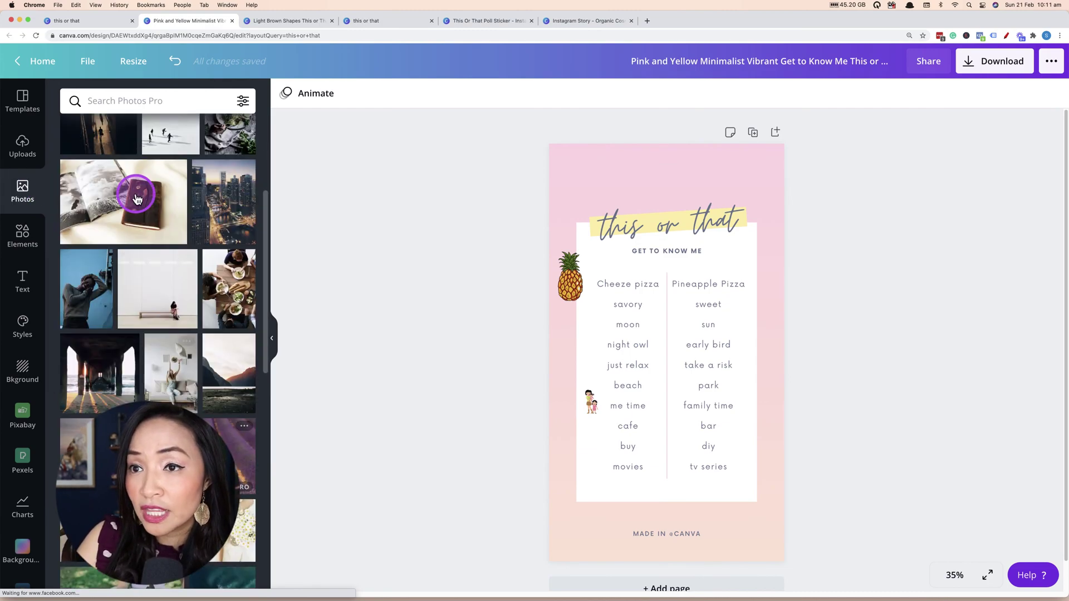
left_click(30, 229)
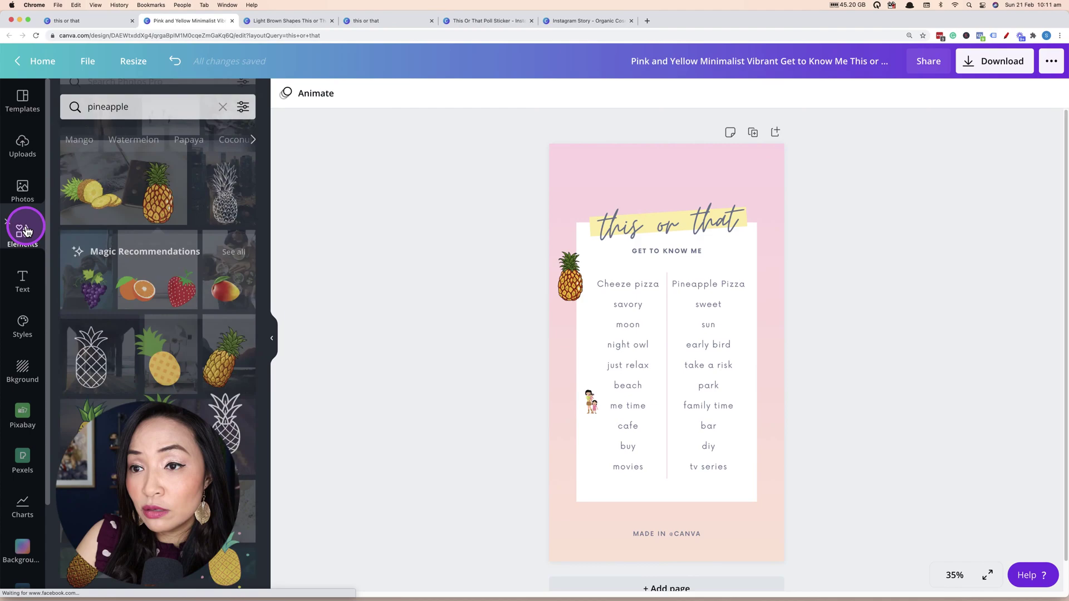
left_click(222, 101)
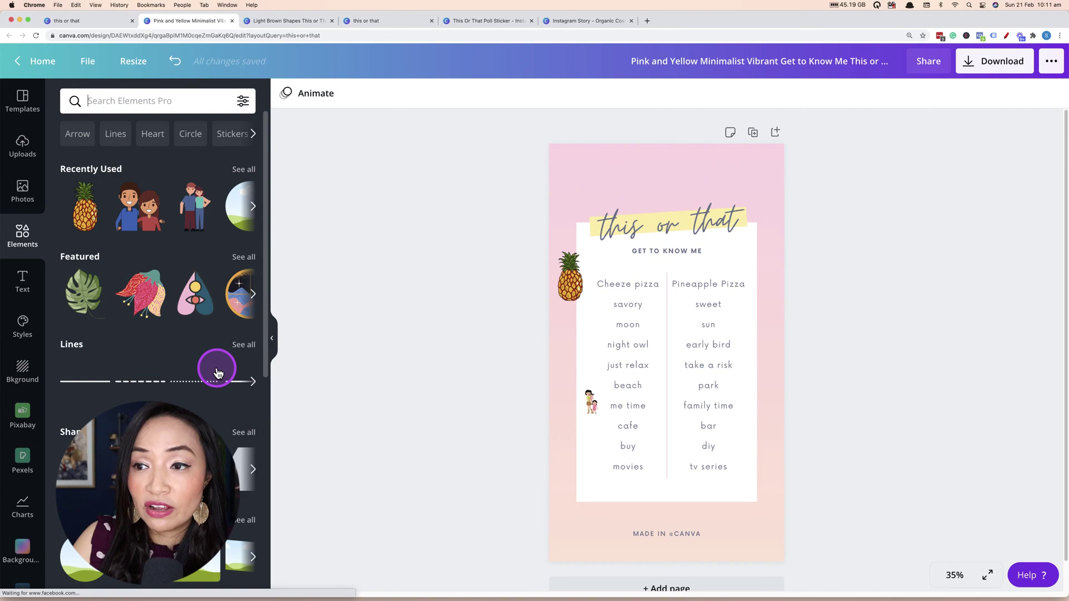
scroll(218, 374, "down", 20)
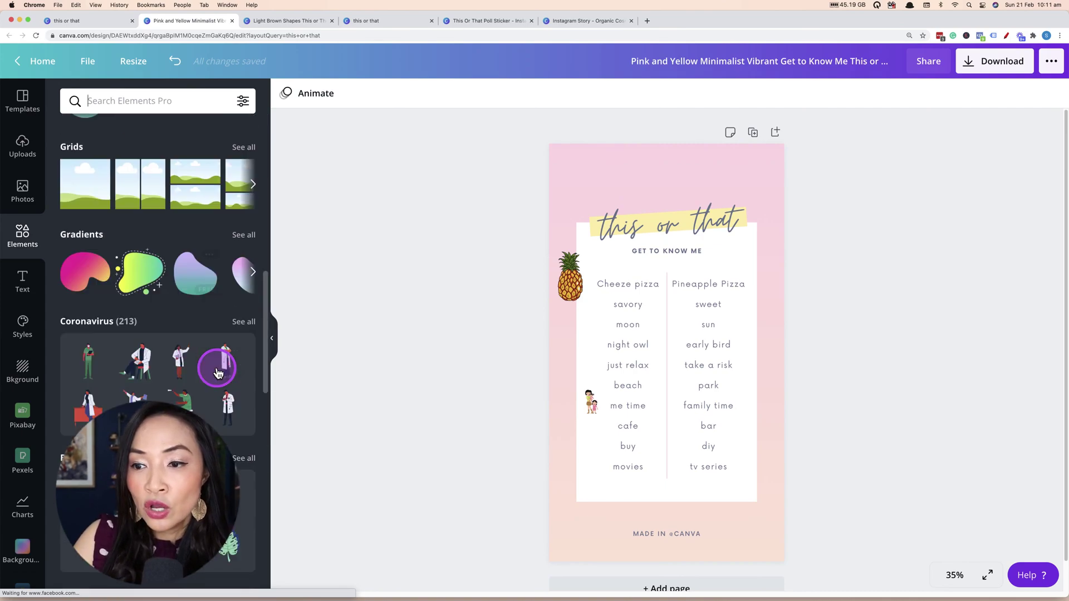
scroll(218, 374, "down", 5)
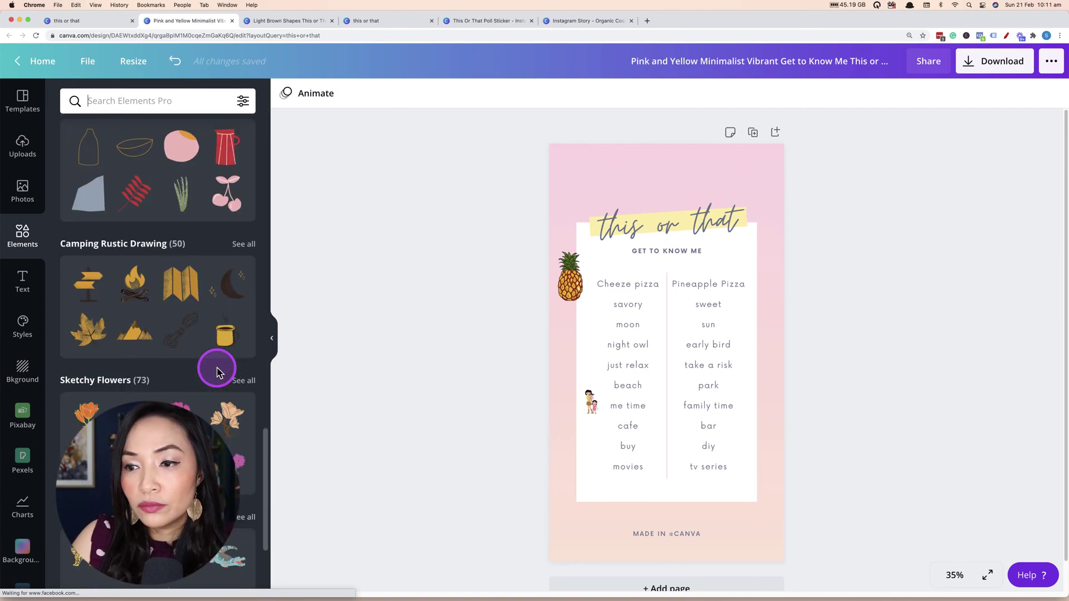
scroll(218, 373, "down", 6)
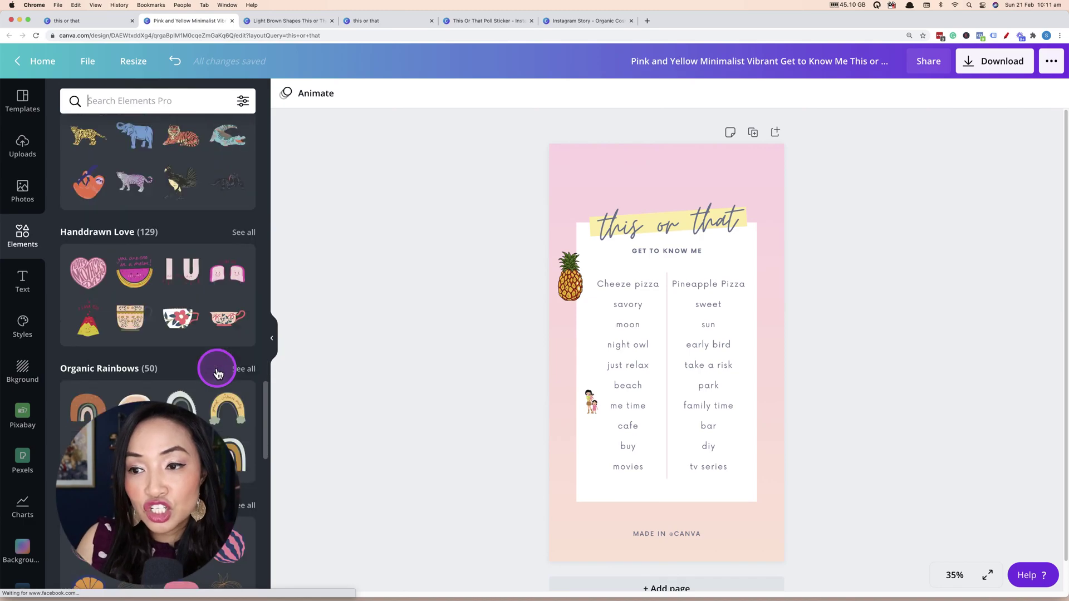
scroll(218, 373, "down", 6)
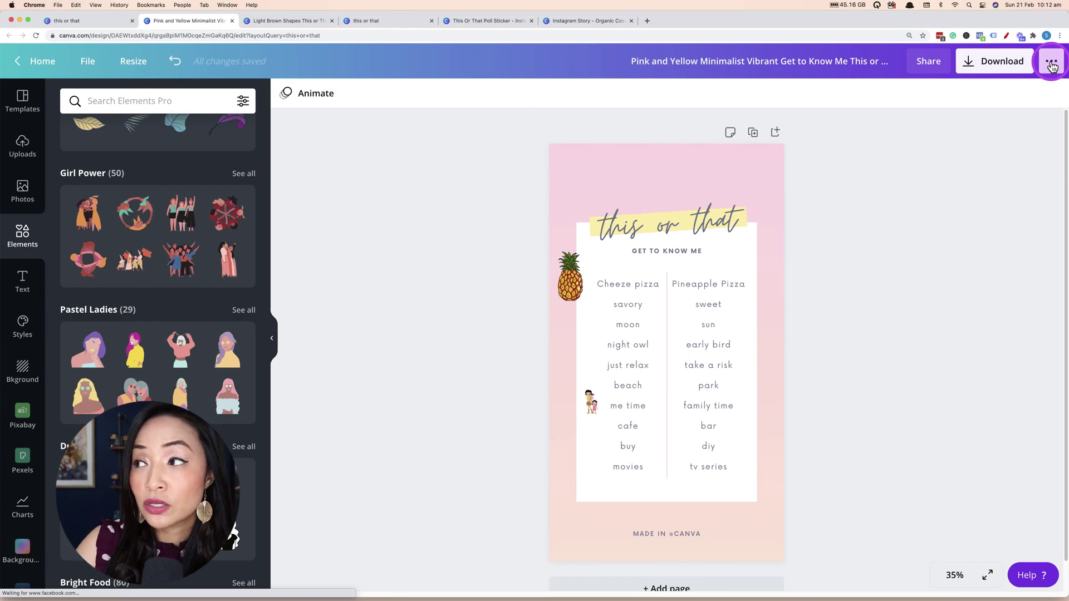
Step: Download the story from the Share menu with File type set to JPG
left_click(1052, 63)
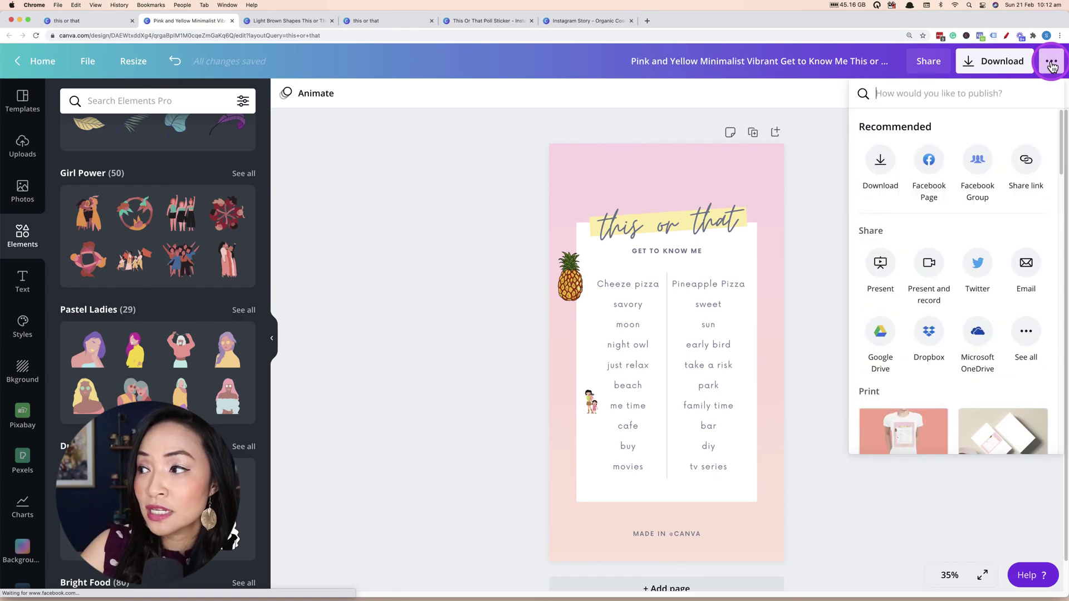
left_click(880, 159)
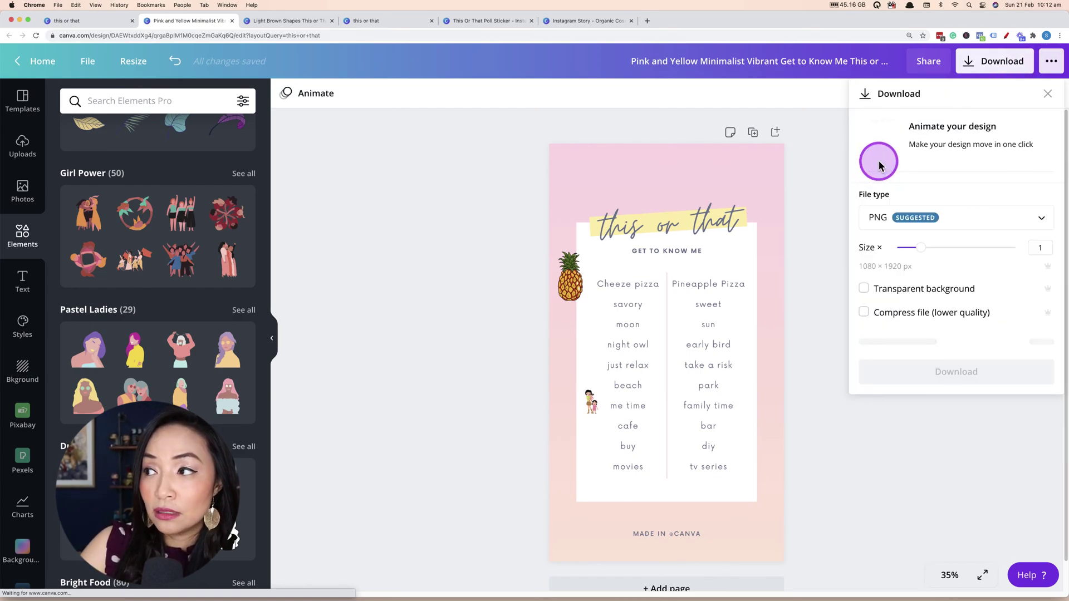
left_click(1040, 214)
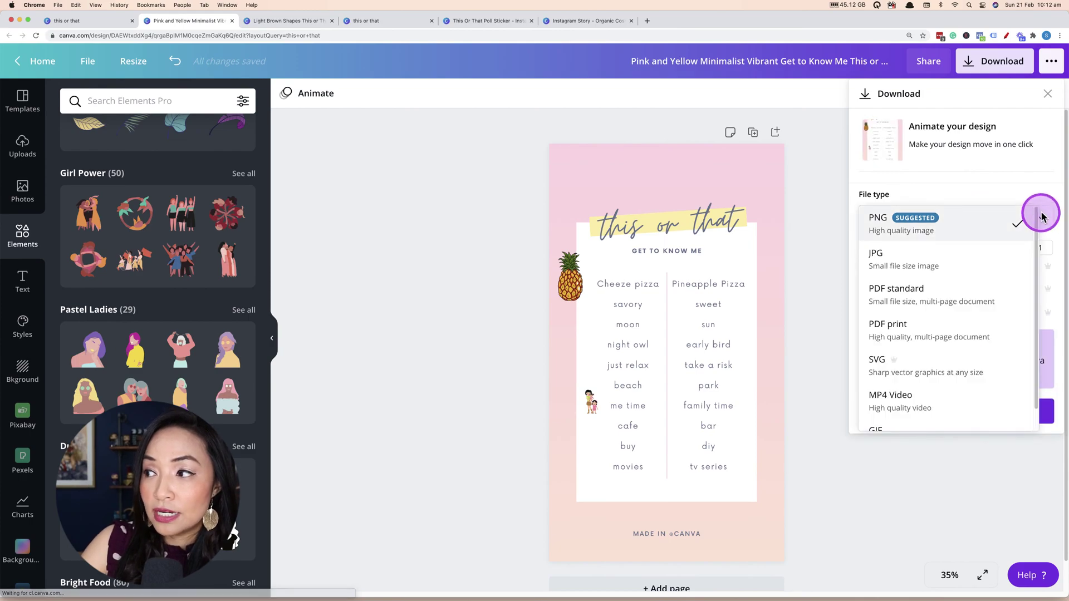
left_click(986, 268)
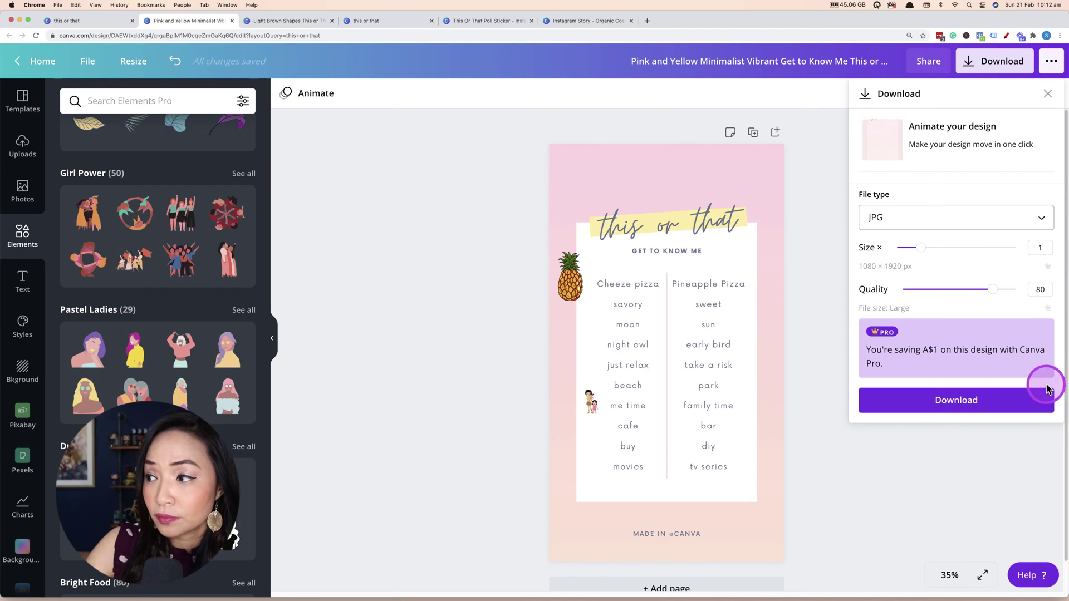
left_click(981, 411)
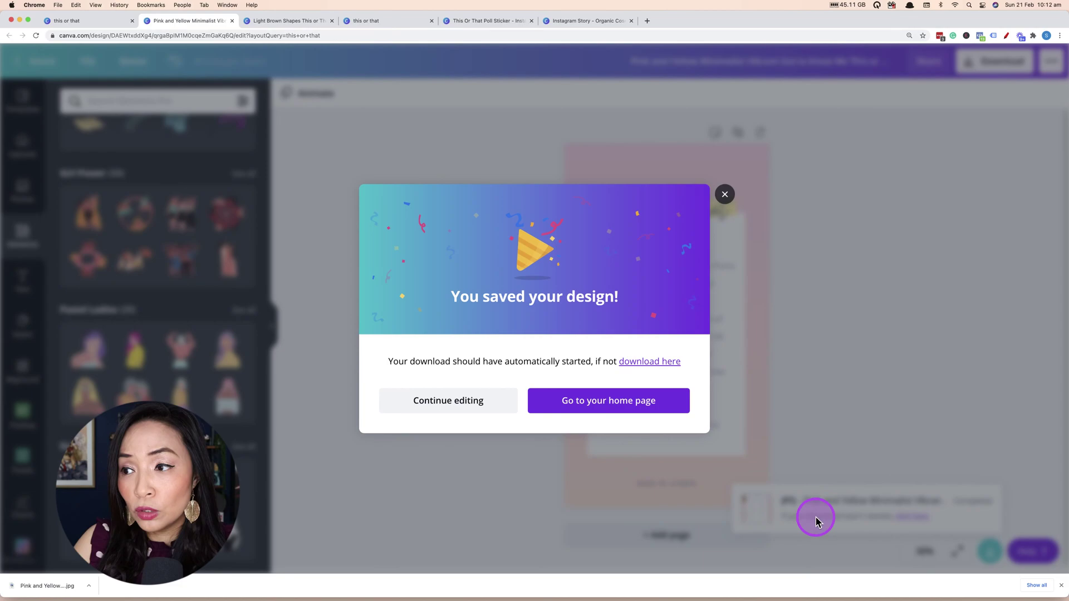
Step: Open the downloaded Pink and Yellow JPG in Preview and resize its window to the screen centre
left_click(48, 590)
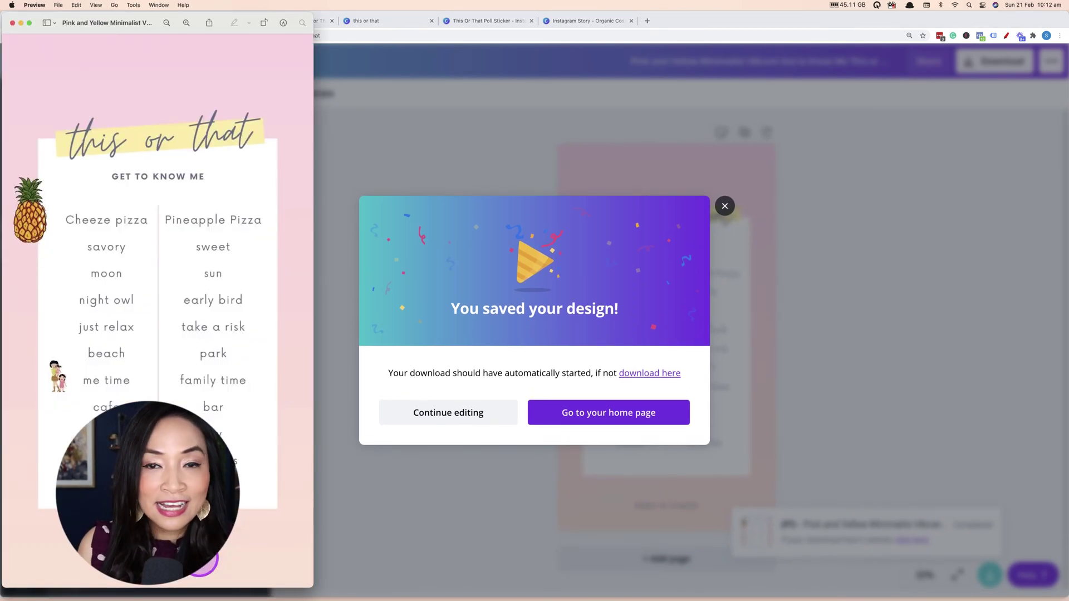
left_click_drag(79, 22, 579, 38)
left_click_drag(817, 26, 724, 159)
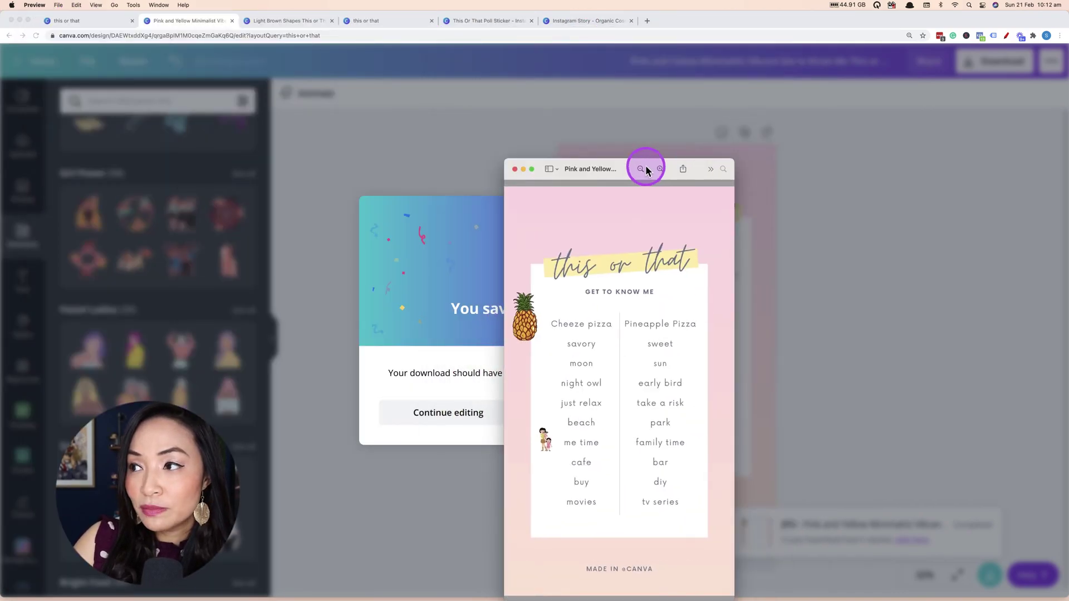
left_click_drag(647, 164, 591, 94)
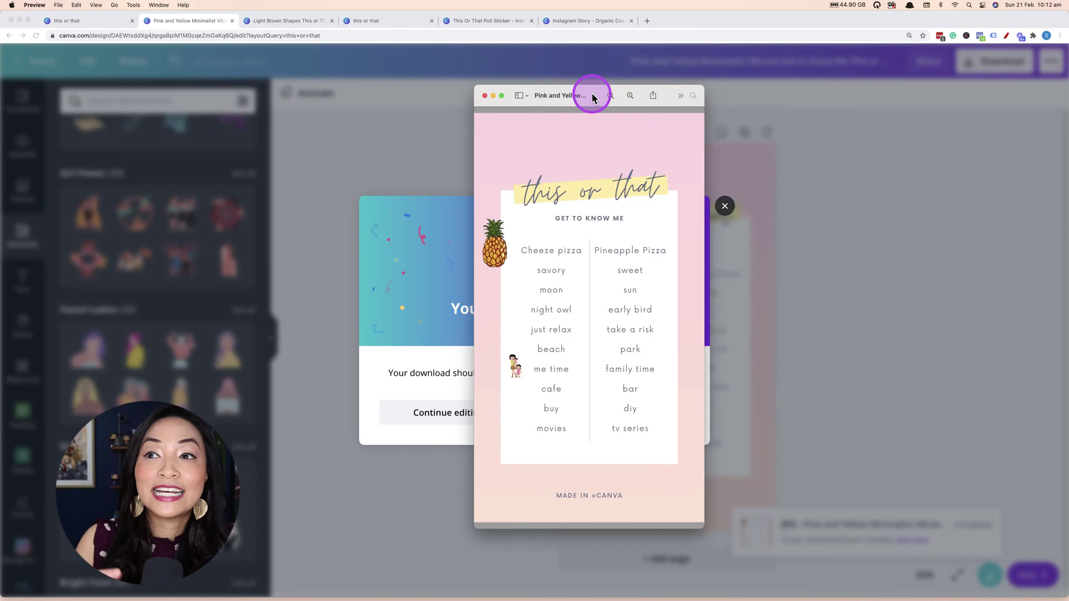